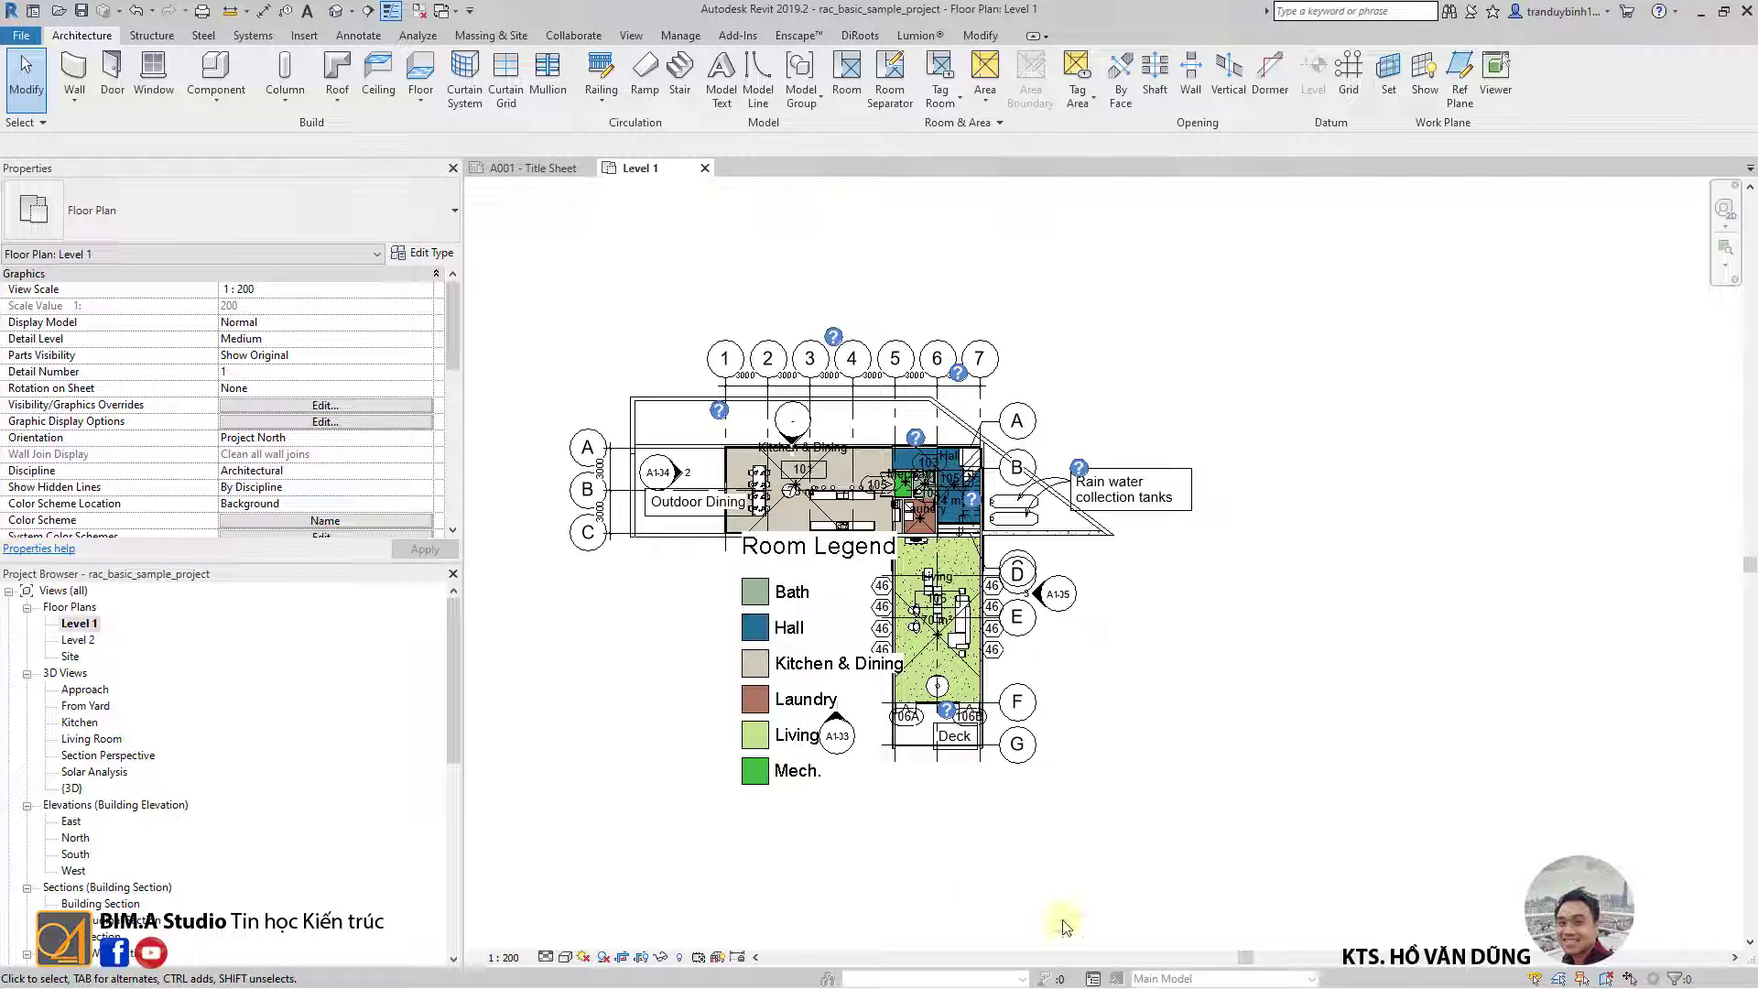
Step: Switch the Level 1 plan's view scale from 1:200 to 1:100
left_click(504, 958)
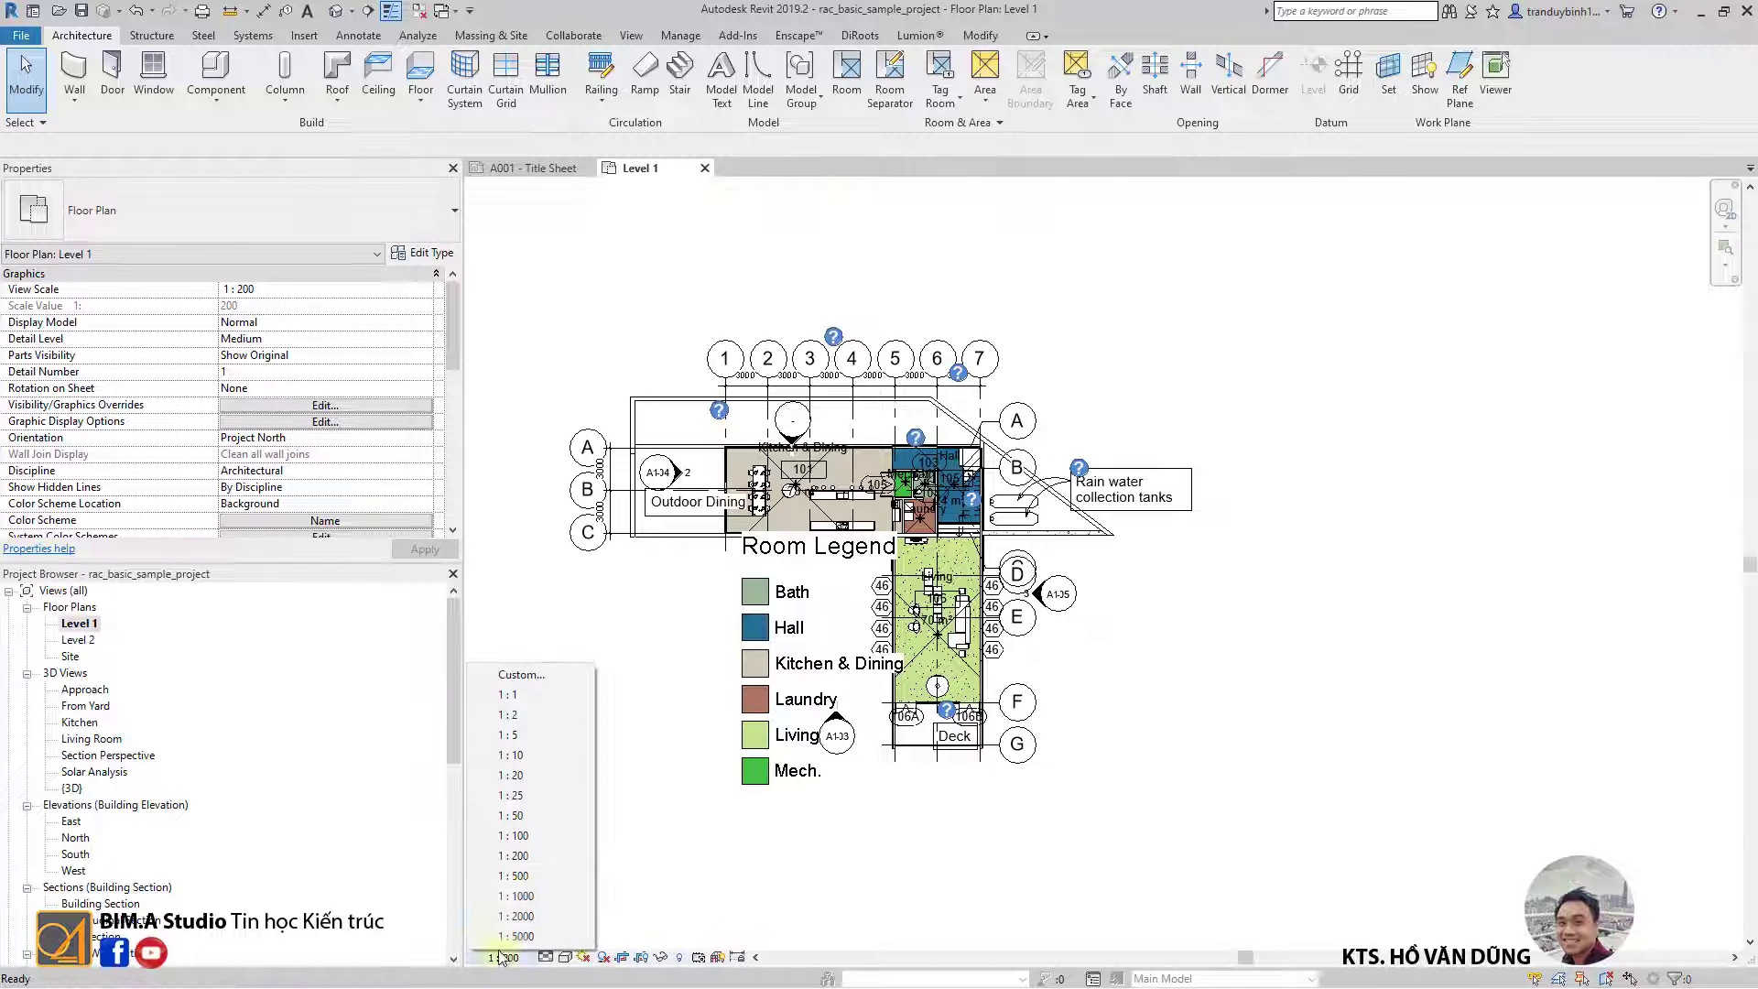
left_click(549, 835)
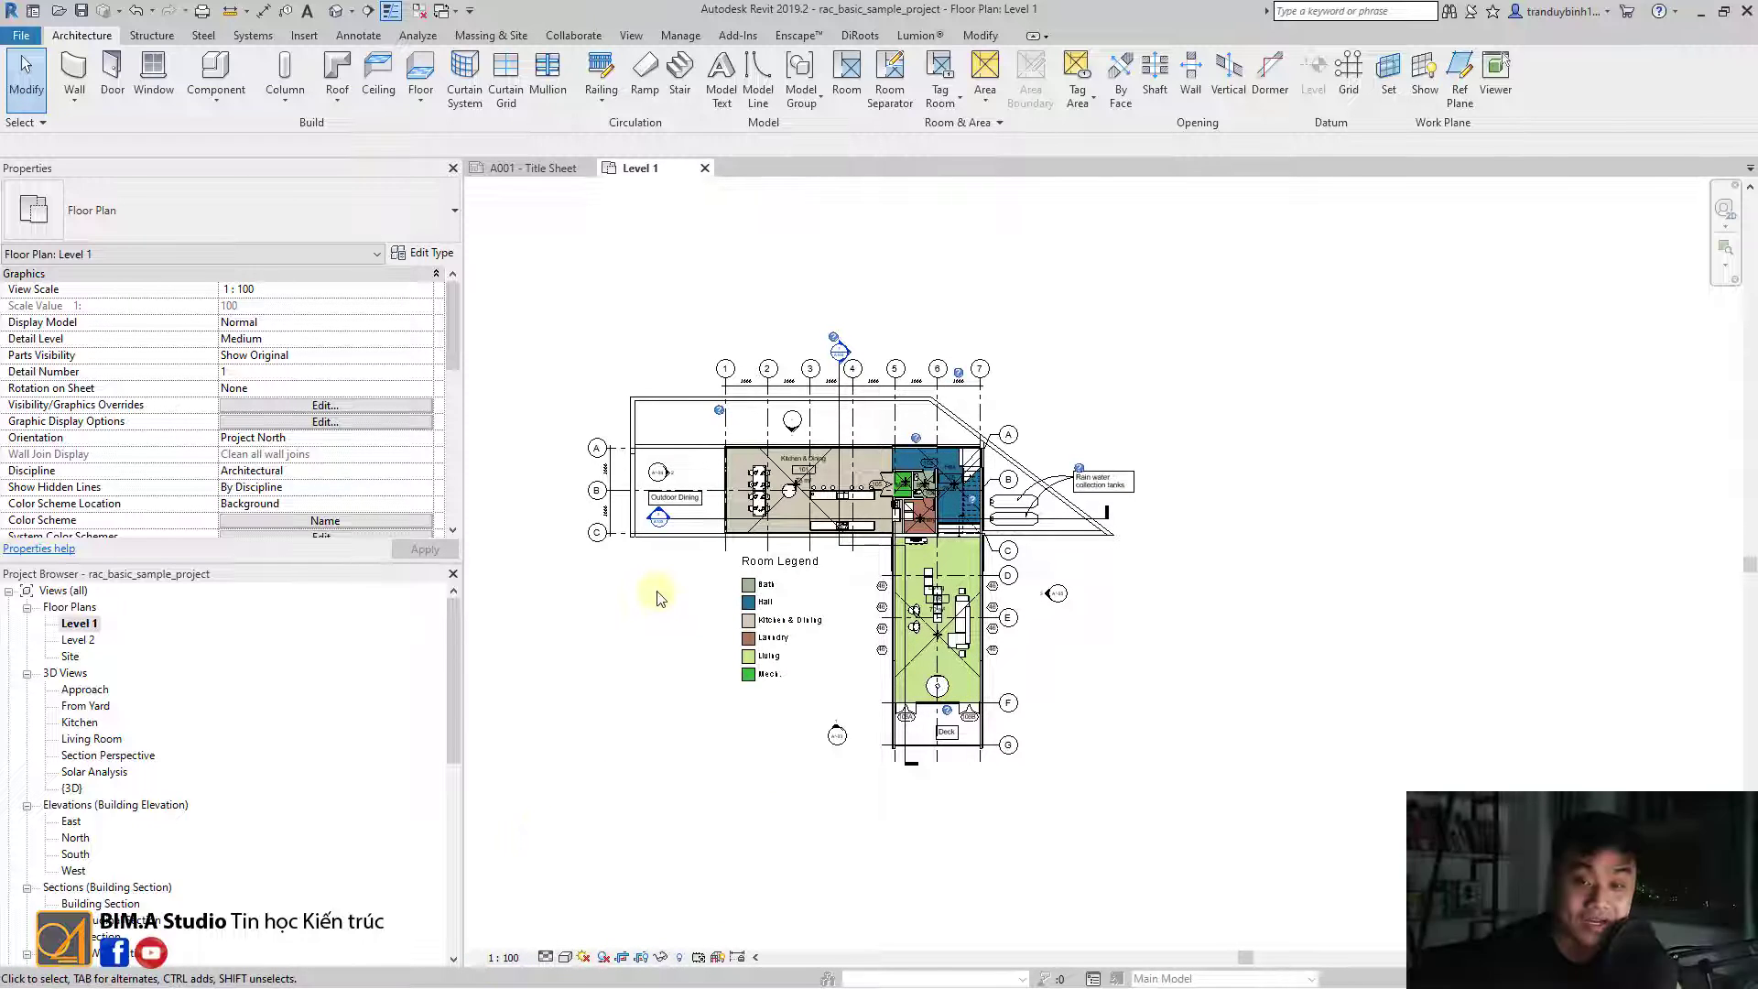
scroll(726, 371, "up", 1)
scroll(726, 371, "up", 2)
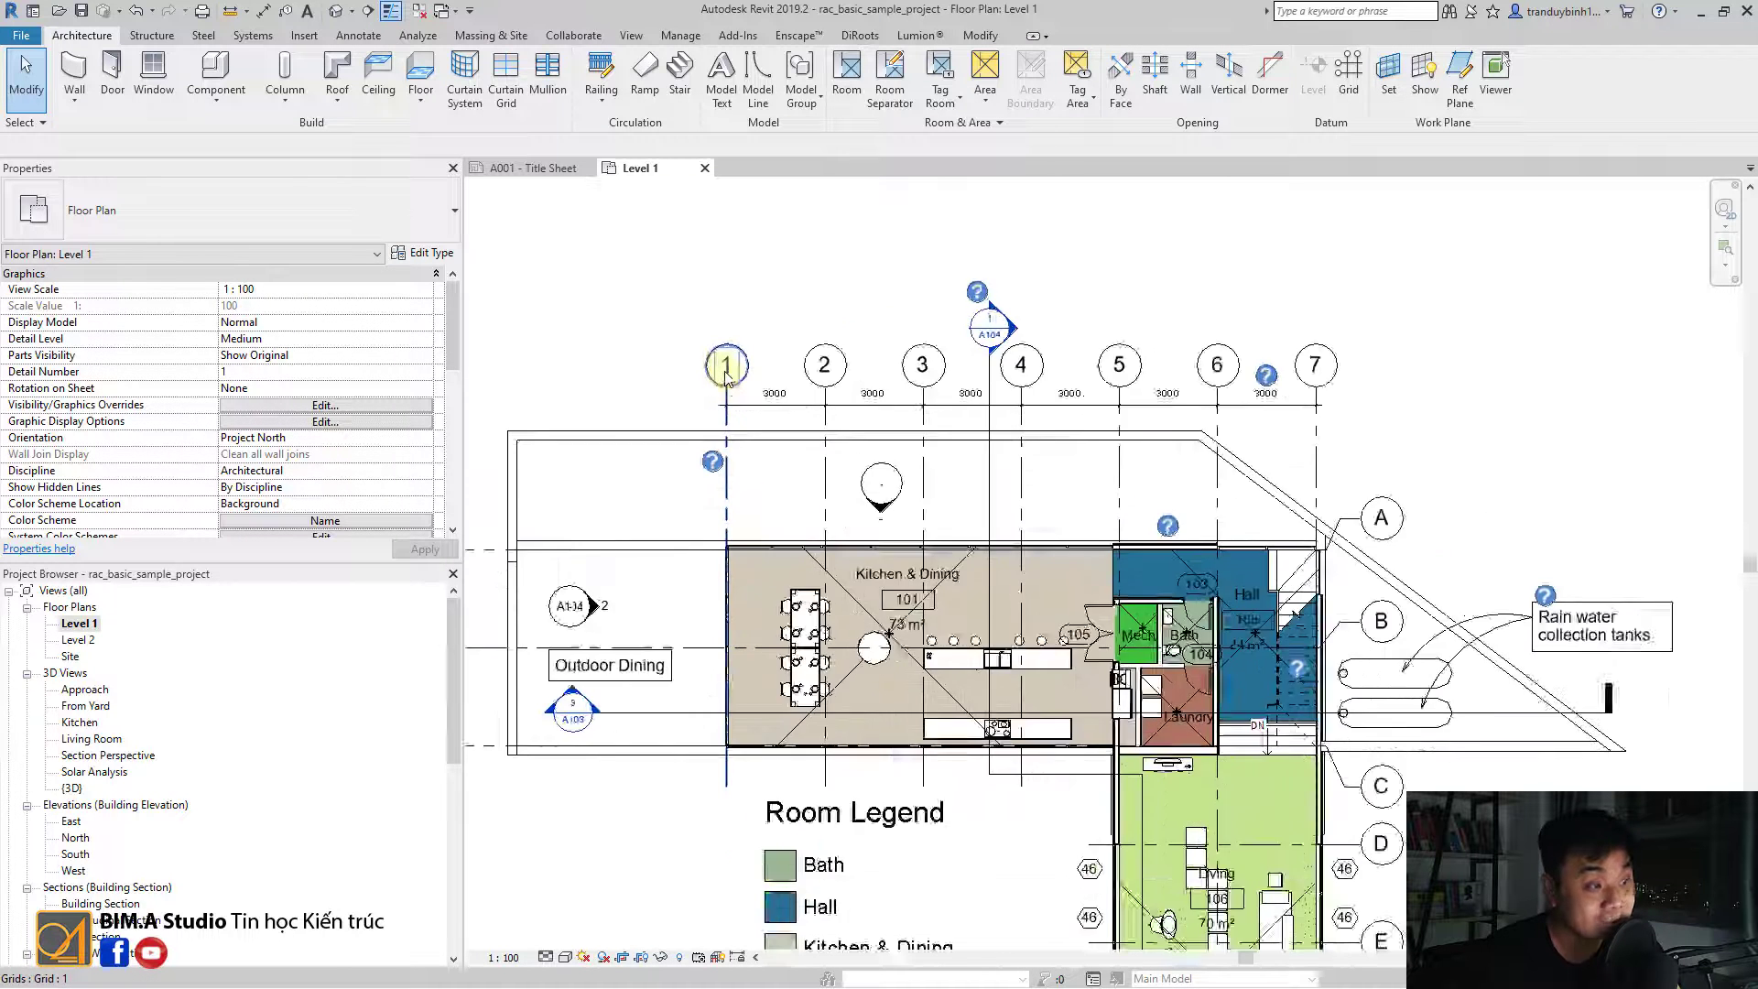
scroll(726, 371, "up", 2)
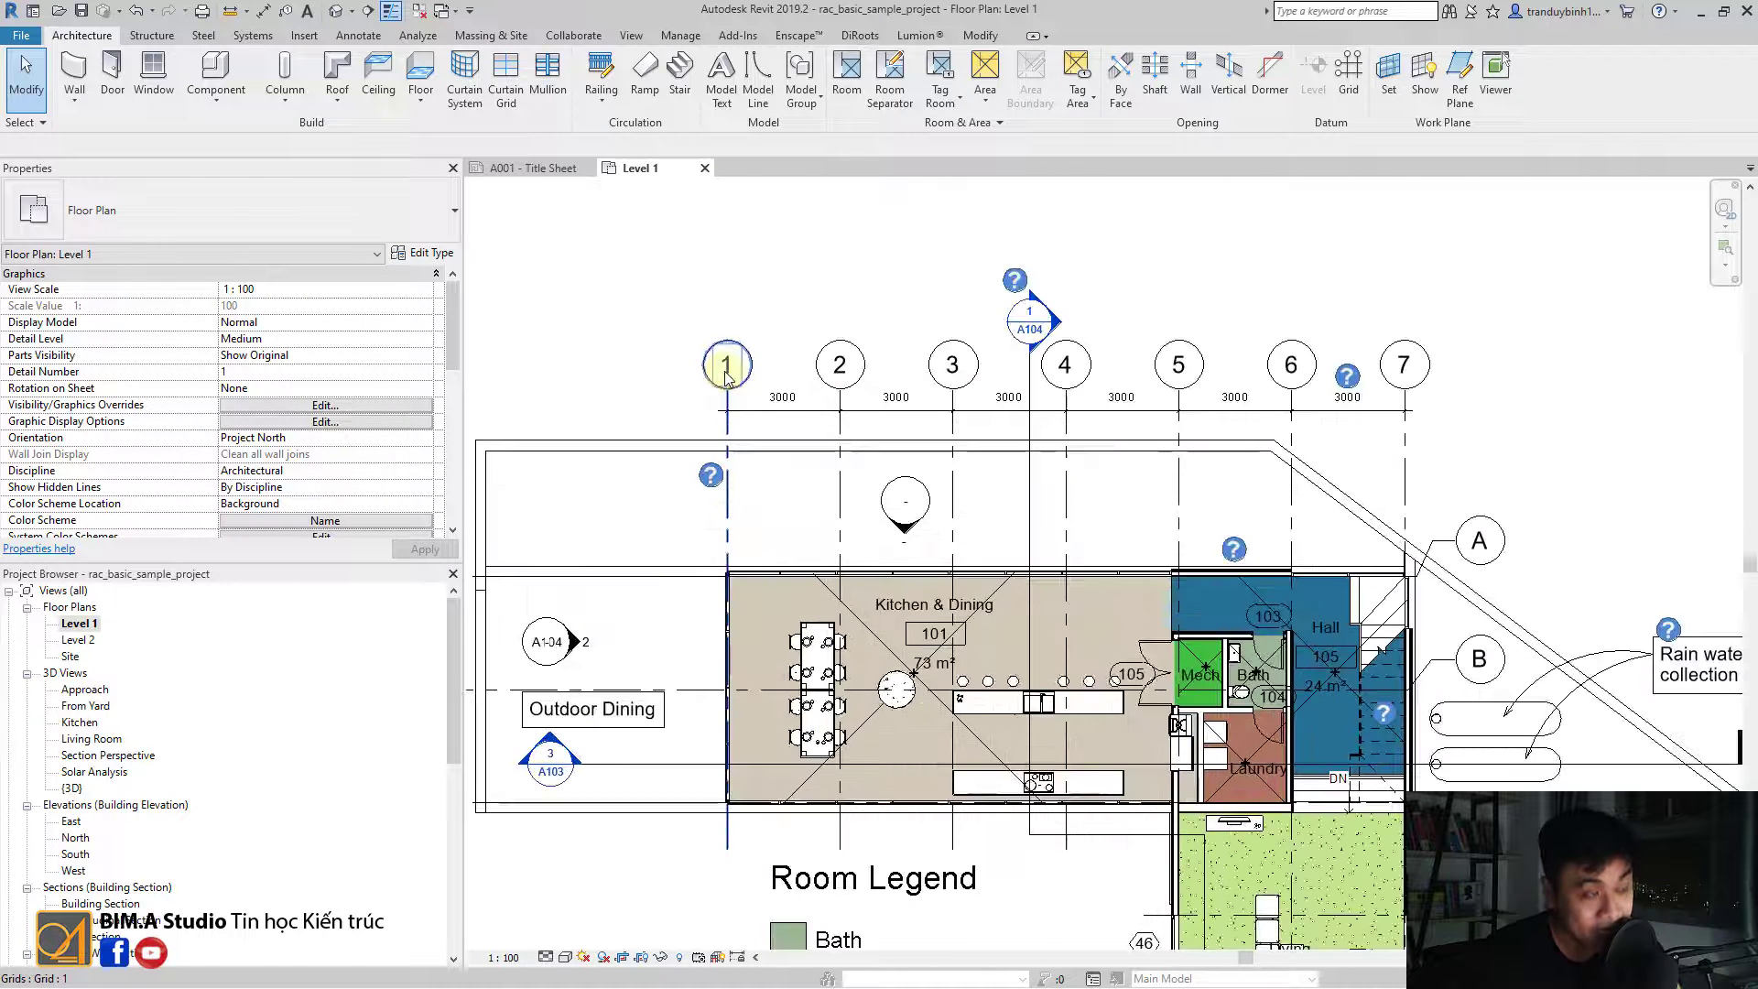
left_click(504, 956)
left_click(510, 835)
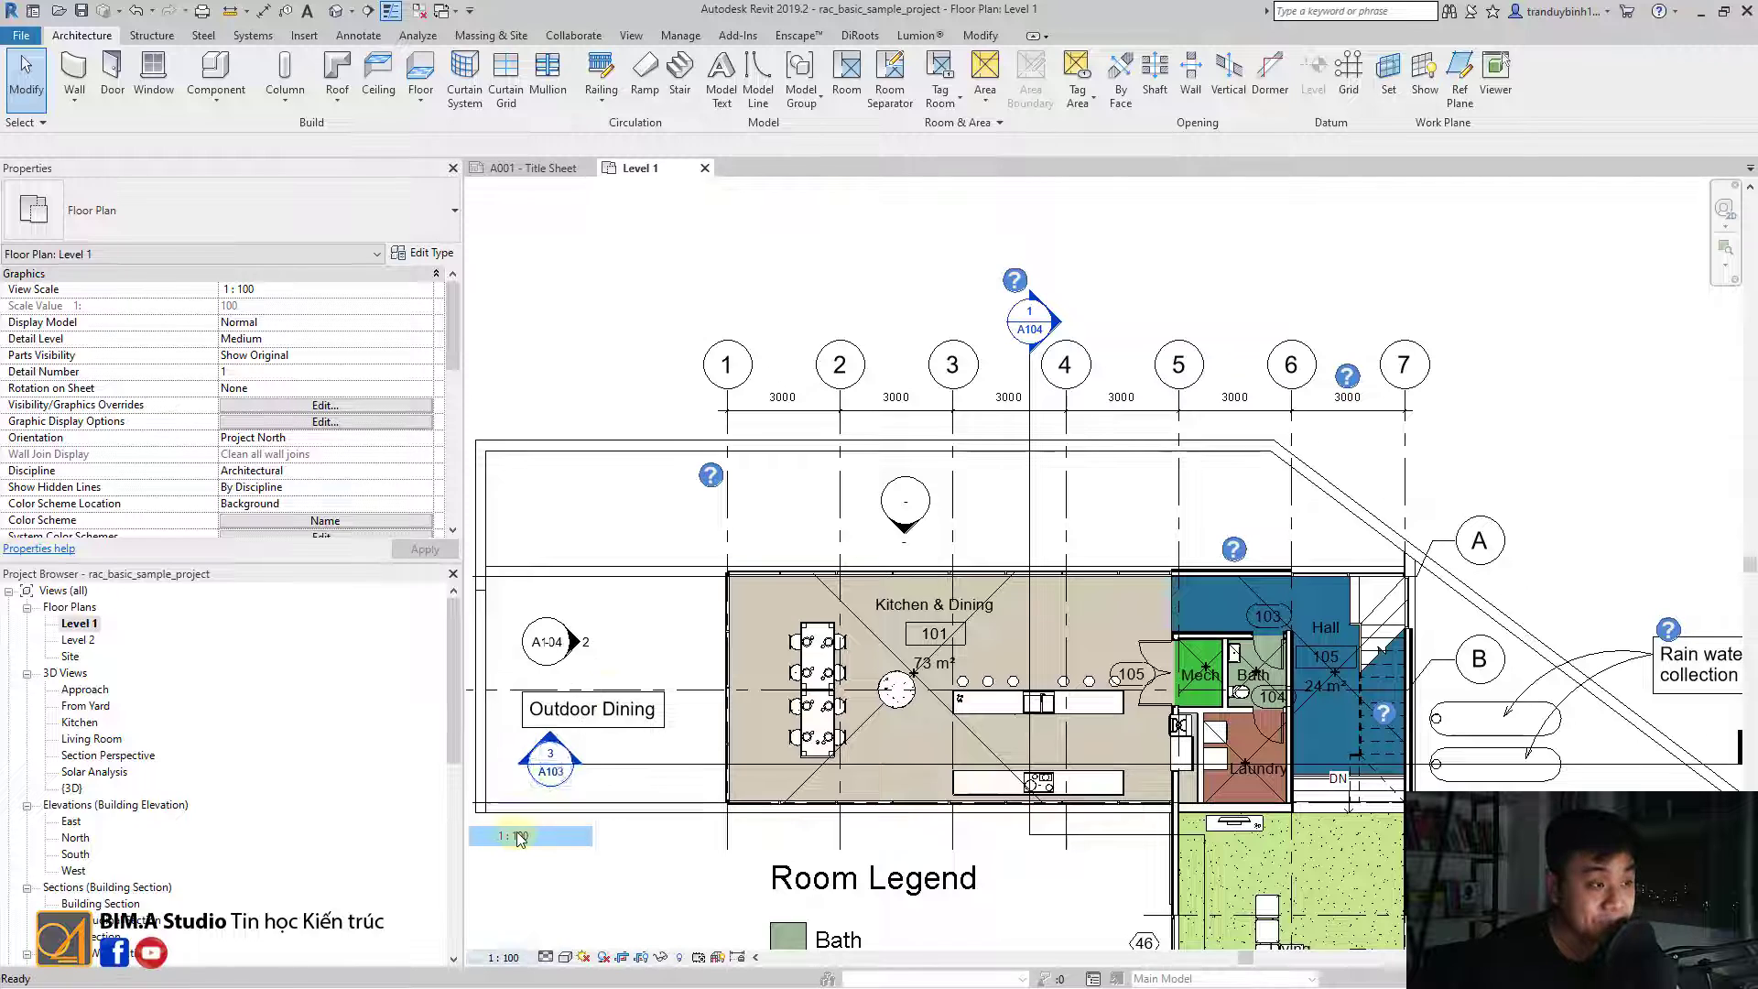
Step: Change the view scale to 1:200, then settle on 1:50
left_click(504, 957)
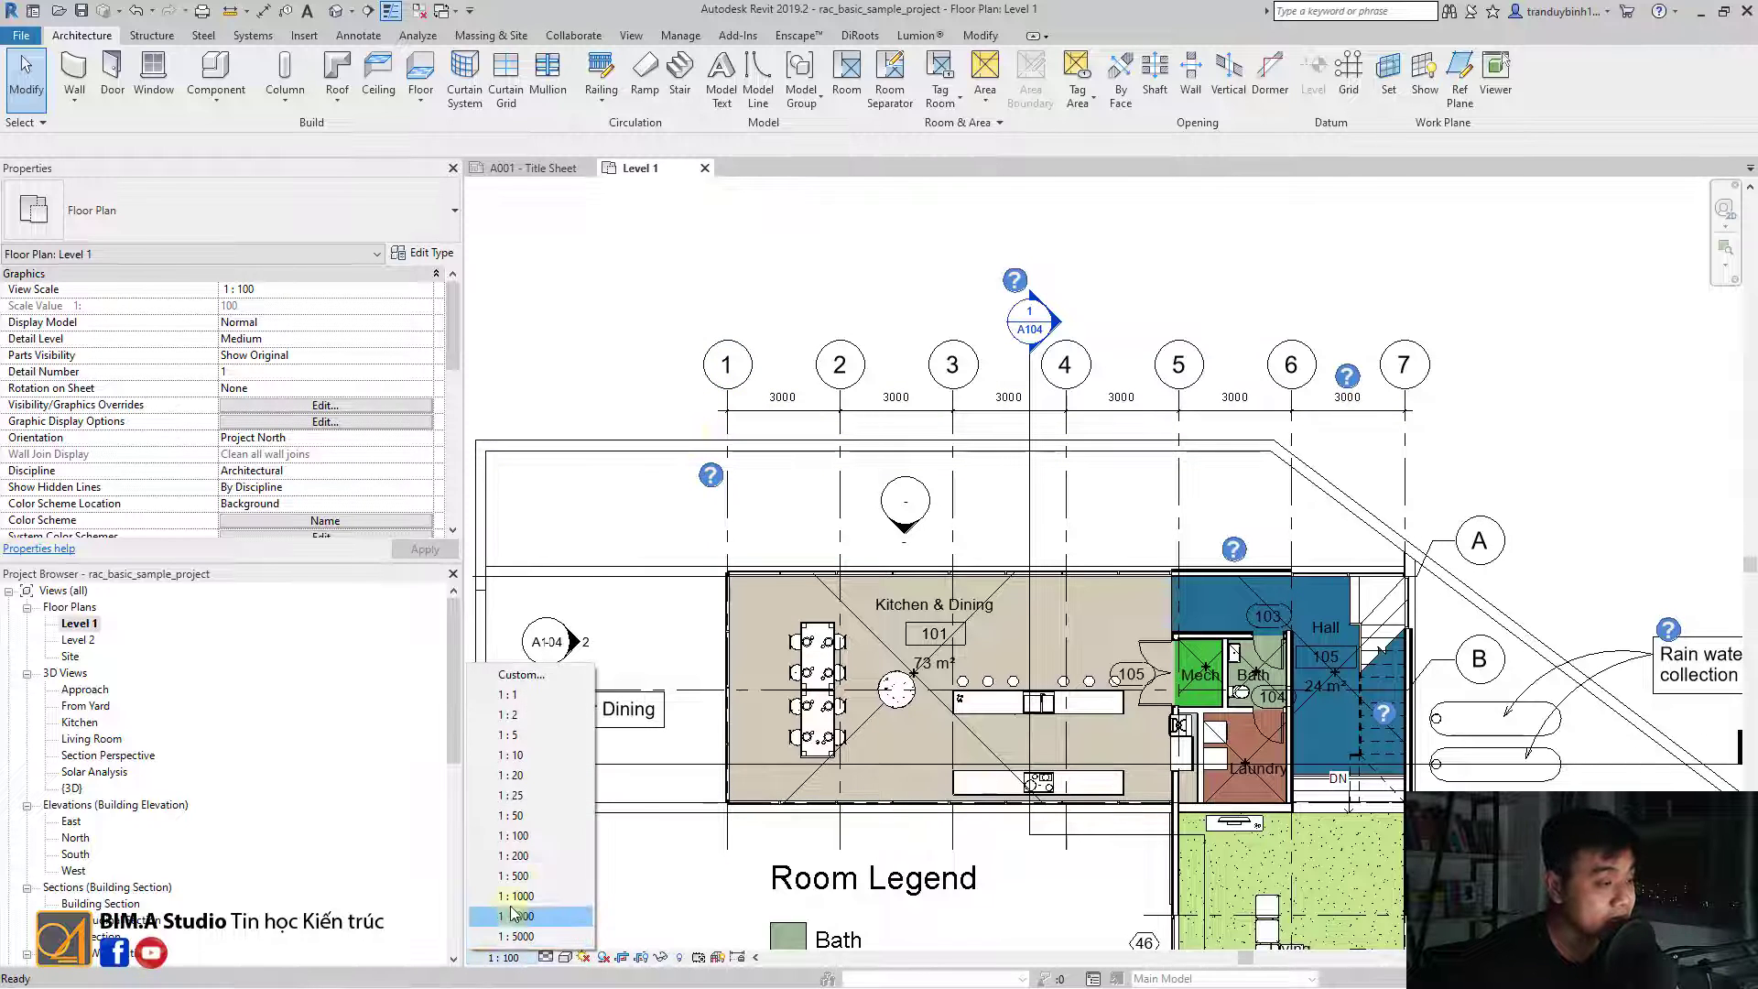
left_click(514, 855)
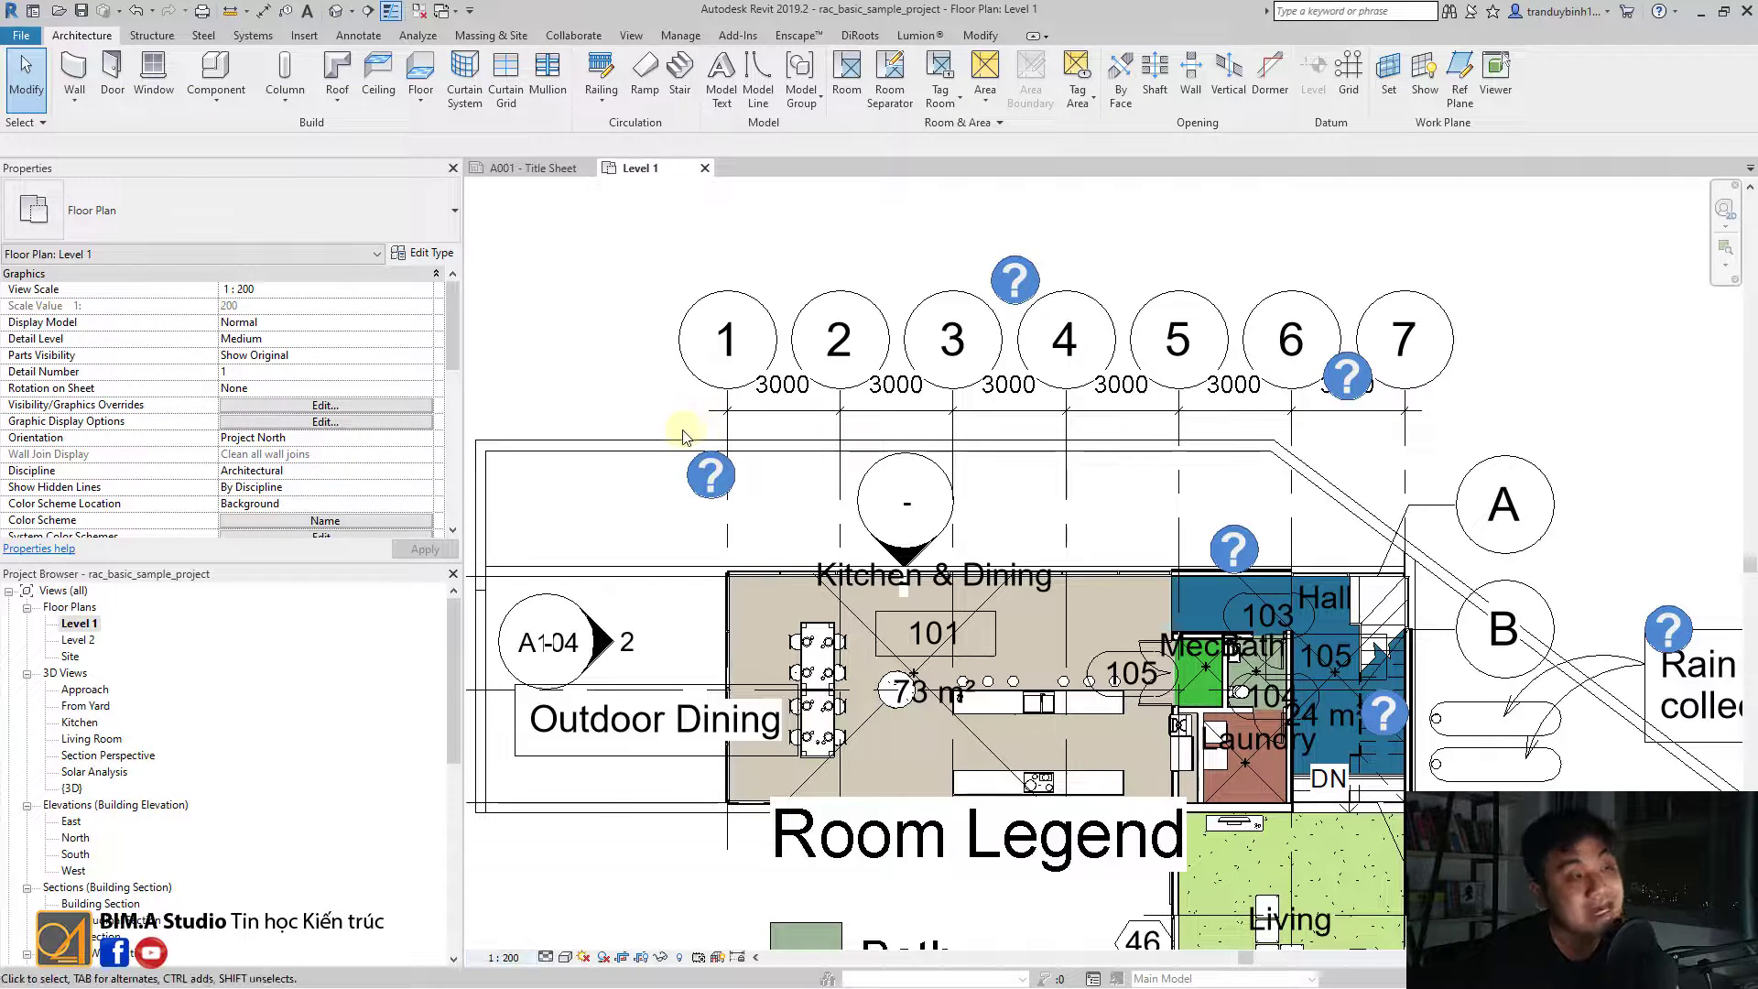
left_click(504, 957)
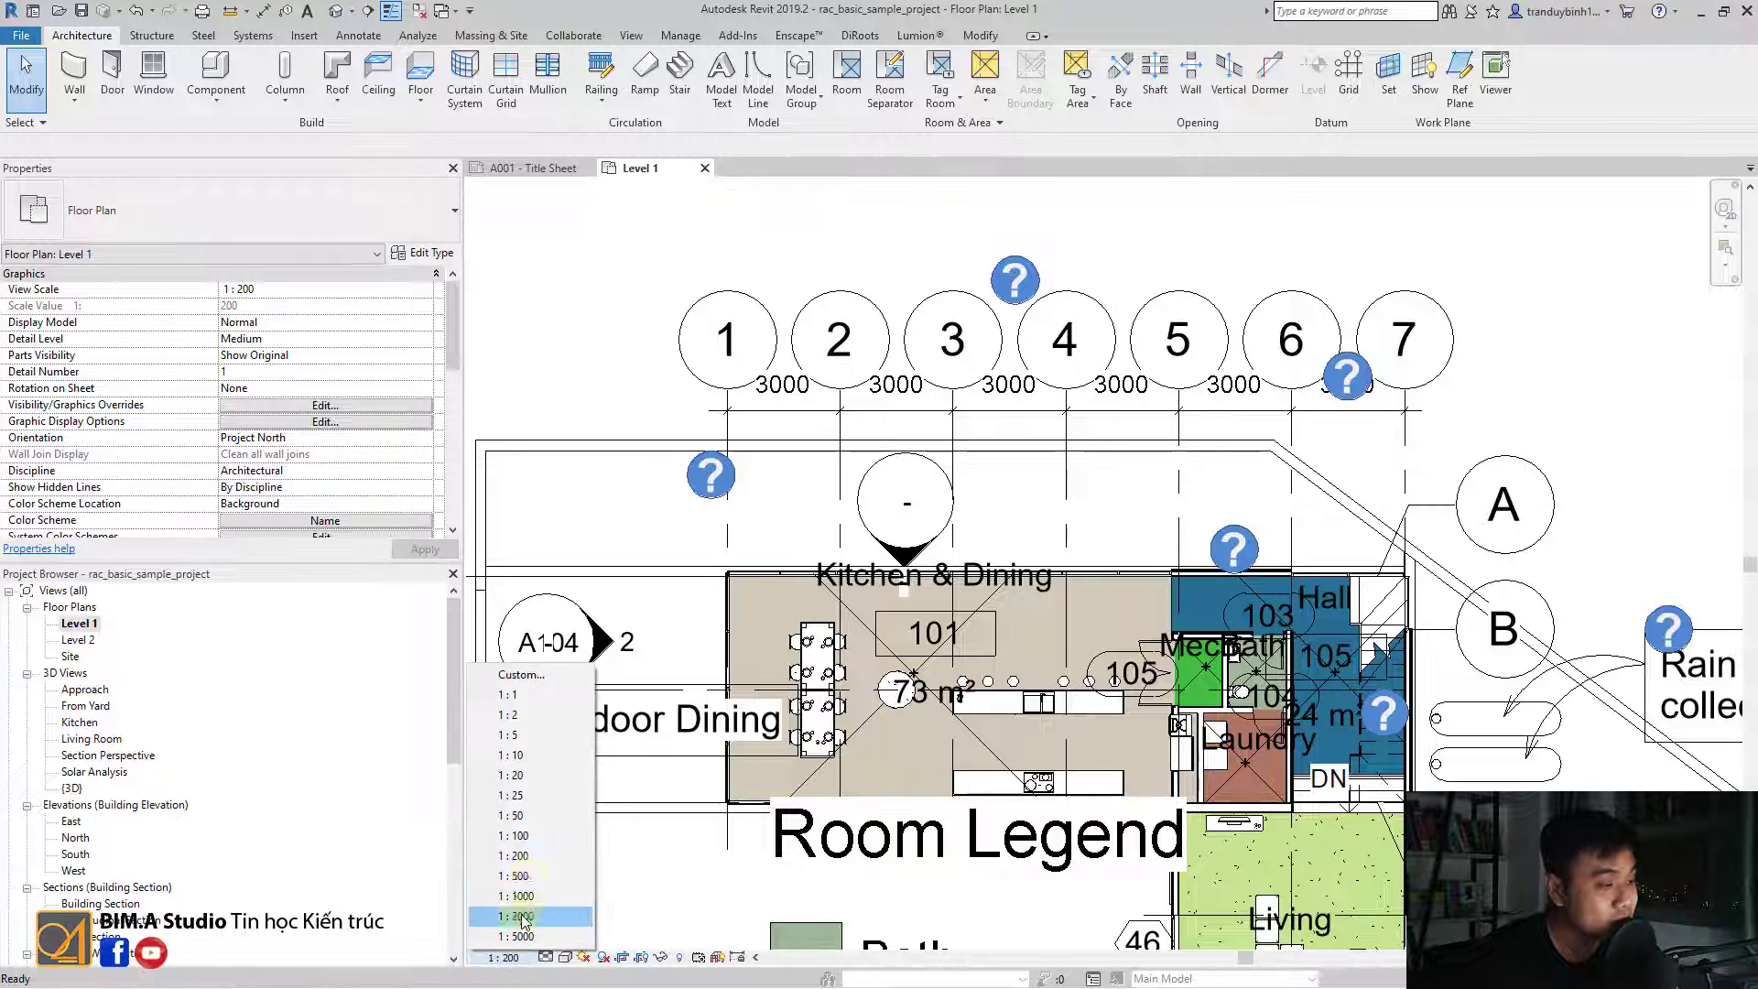
left_click(518, 815)
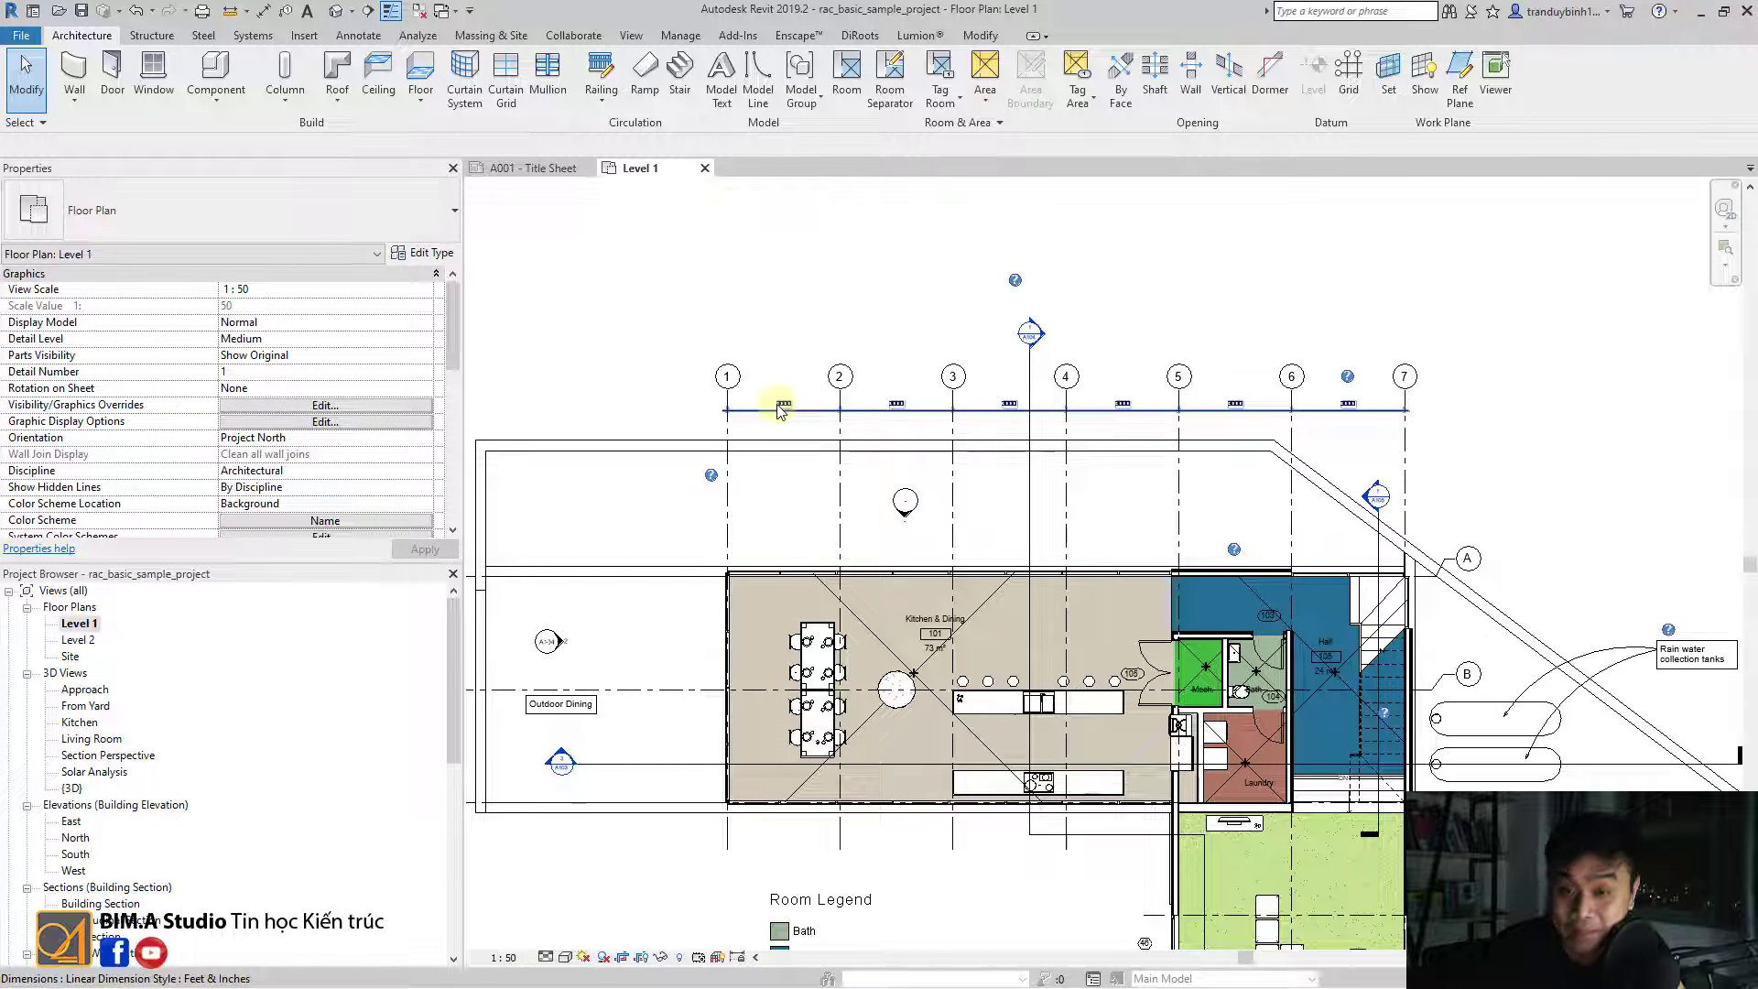
Step: Cycle the Level 1 plan through 1:100 and 1:50 scales, ending at 1:200
scroll(870, 338, "down", 2)
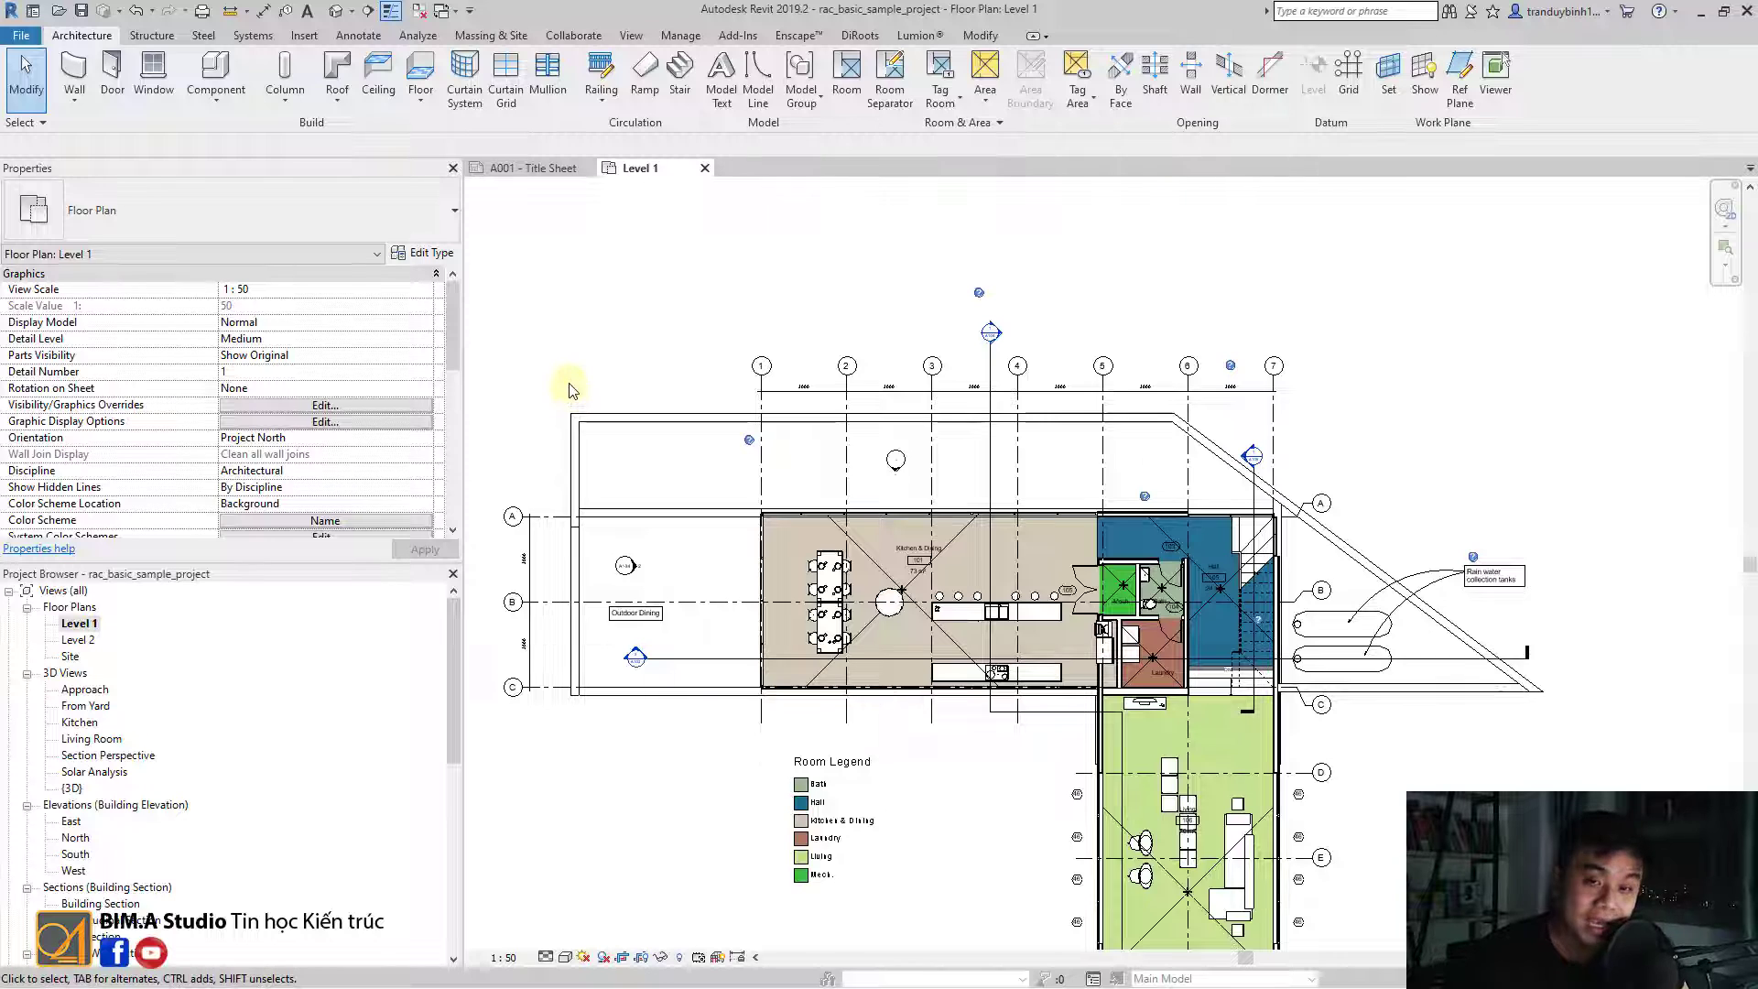
left_click(504, 957)
left_click(538, 832)
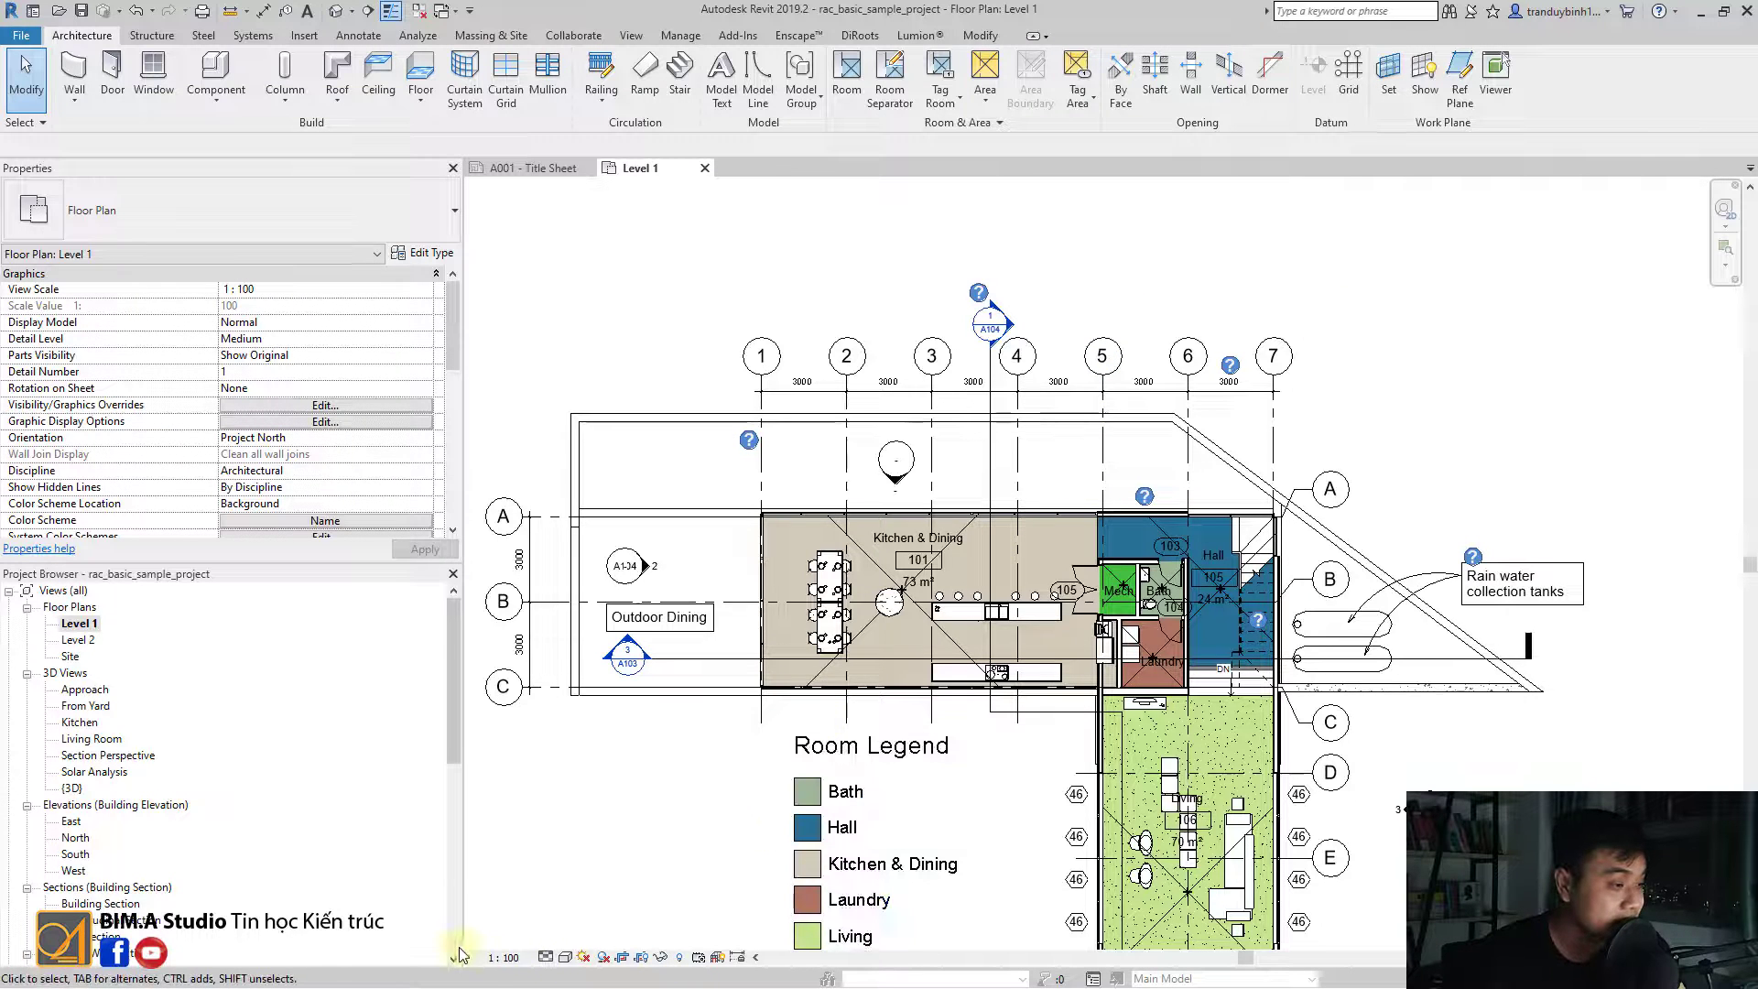
left_click(502, 957)
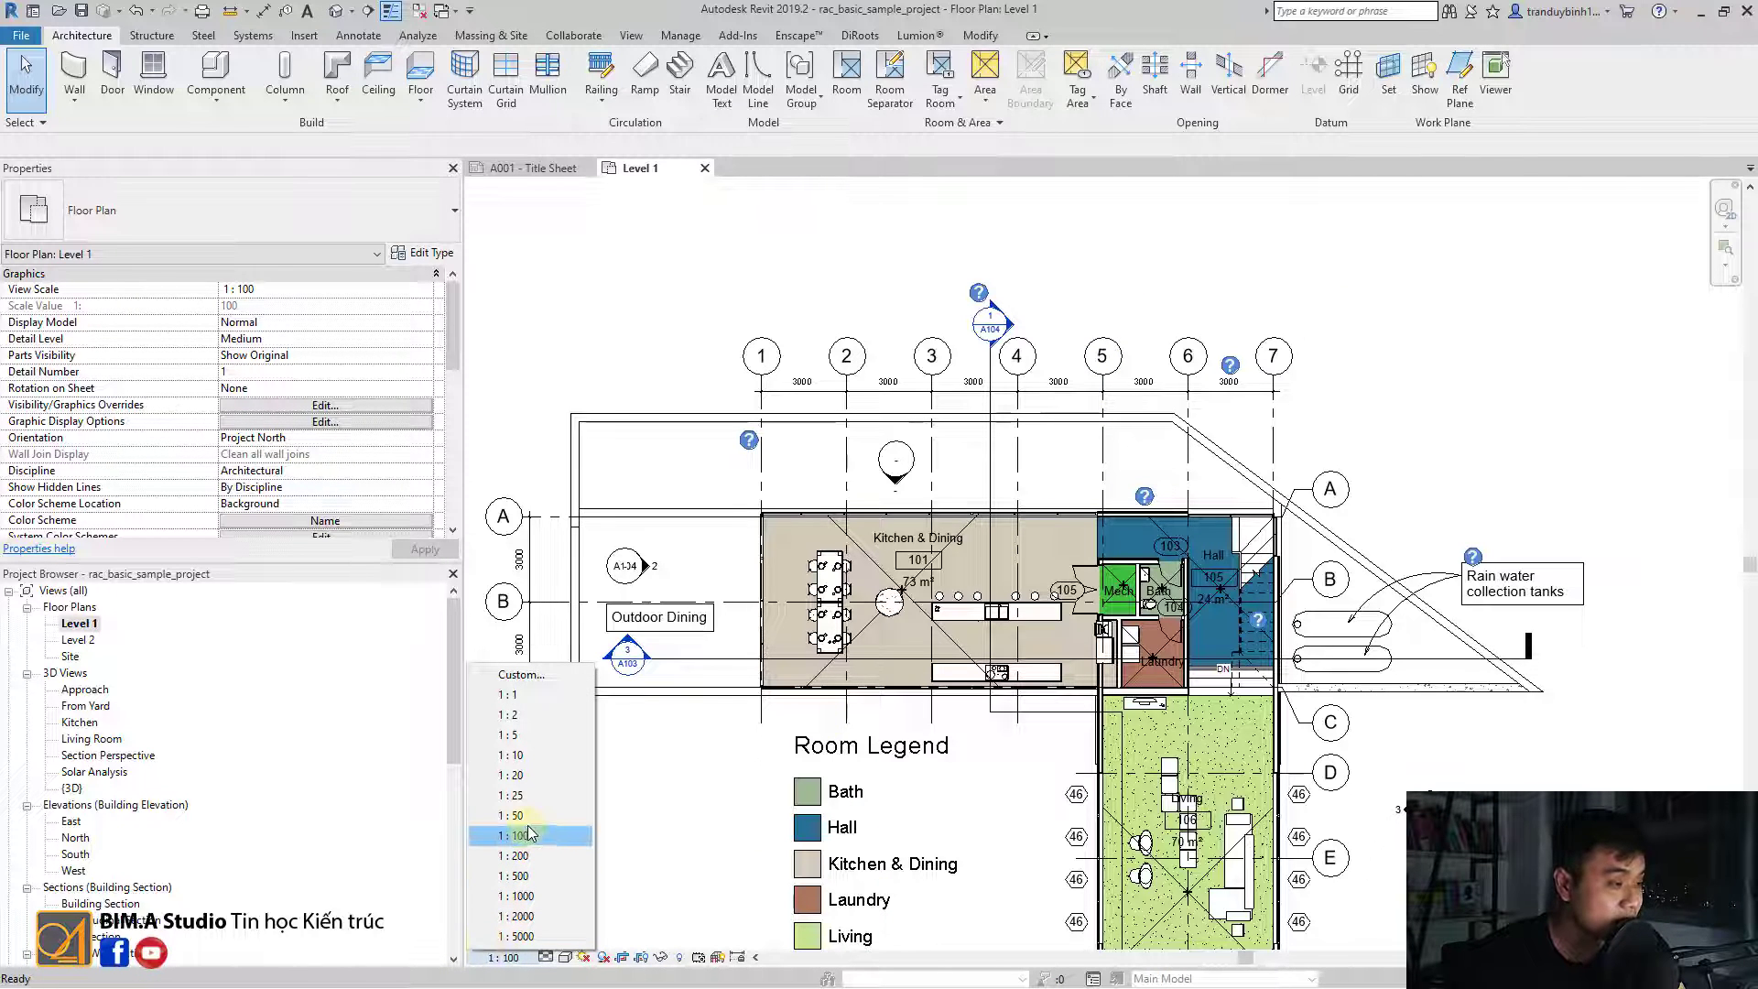
left_click(529, 815)
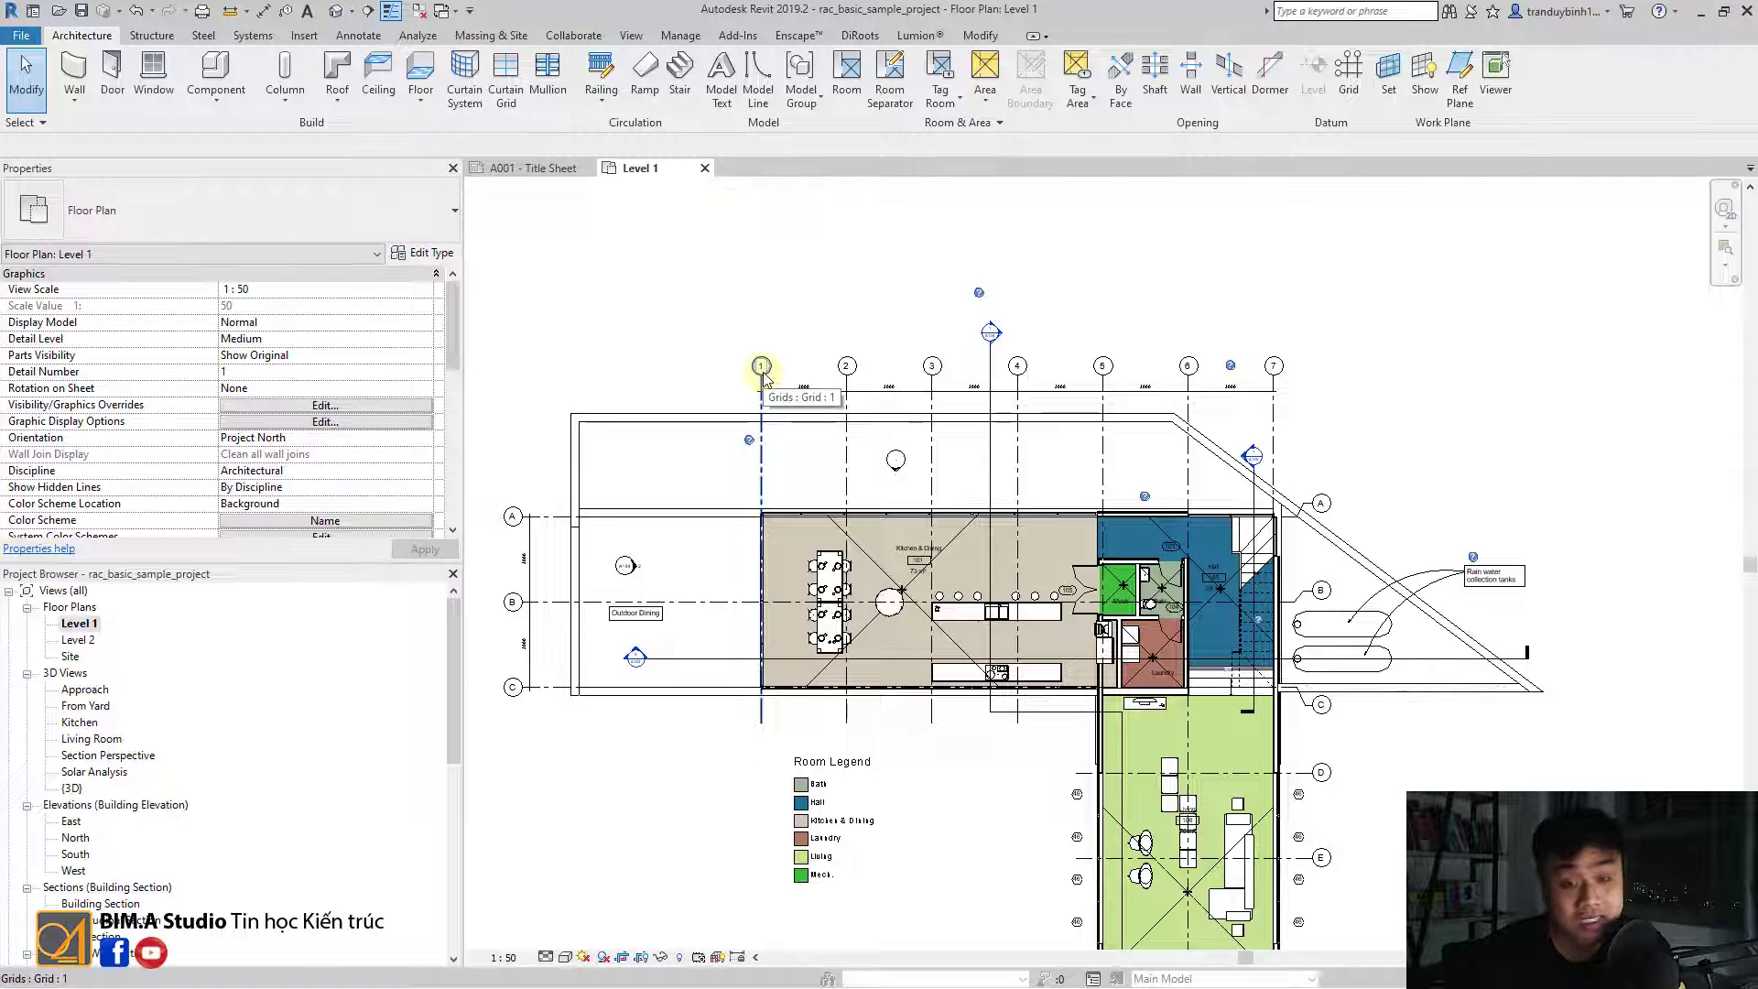
left_click(505, 957)
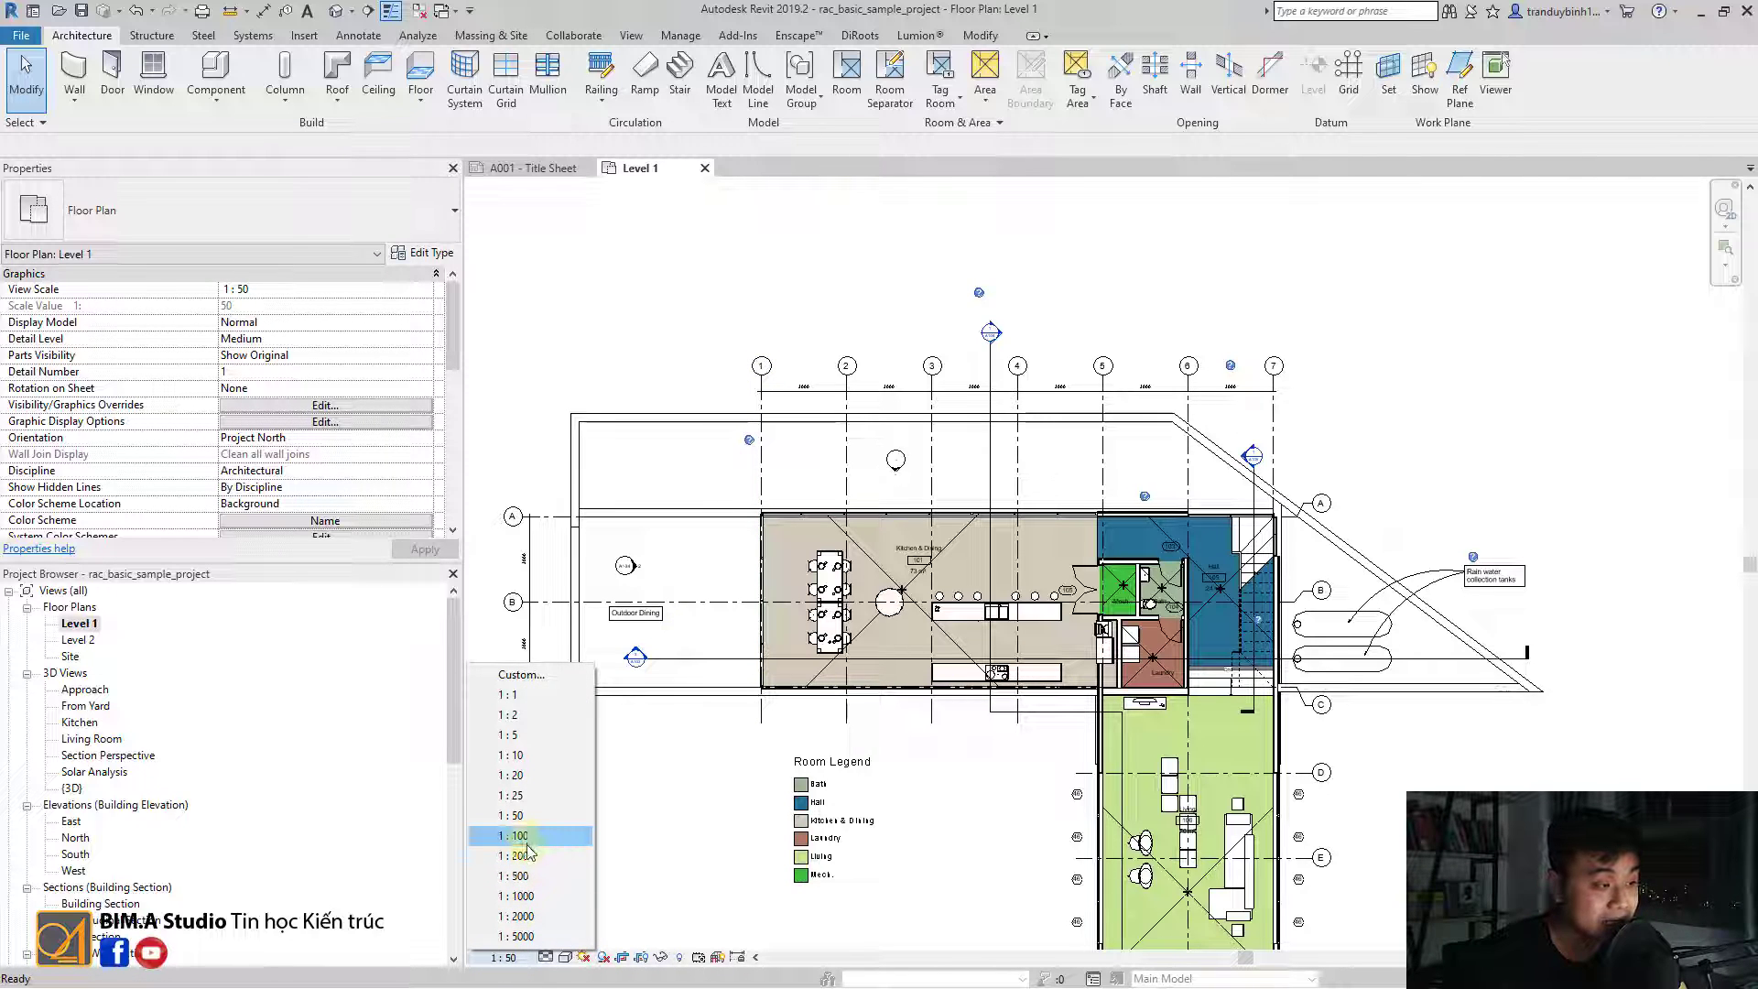
left_click(529, 857)
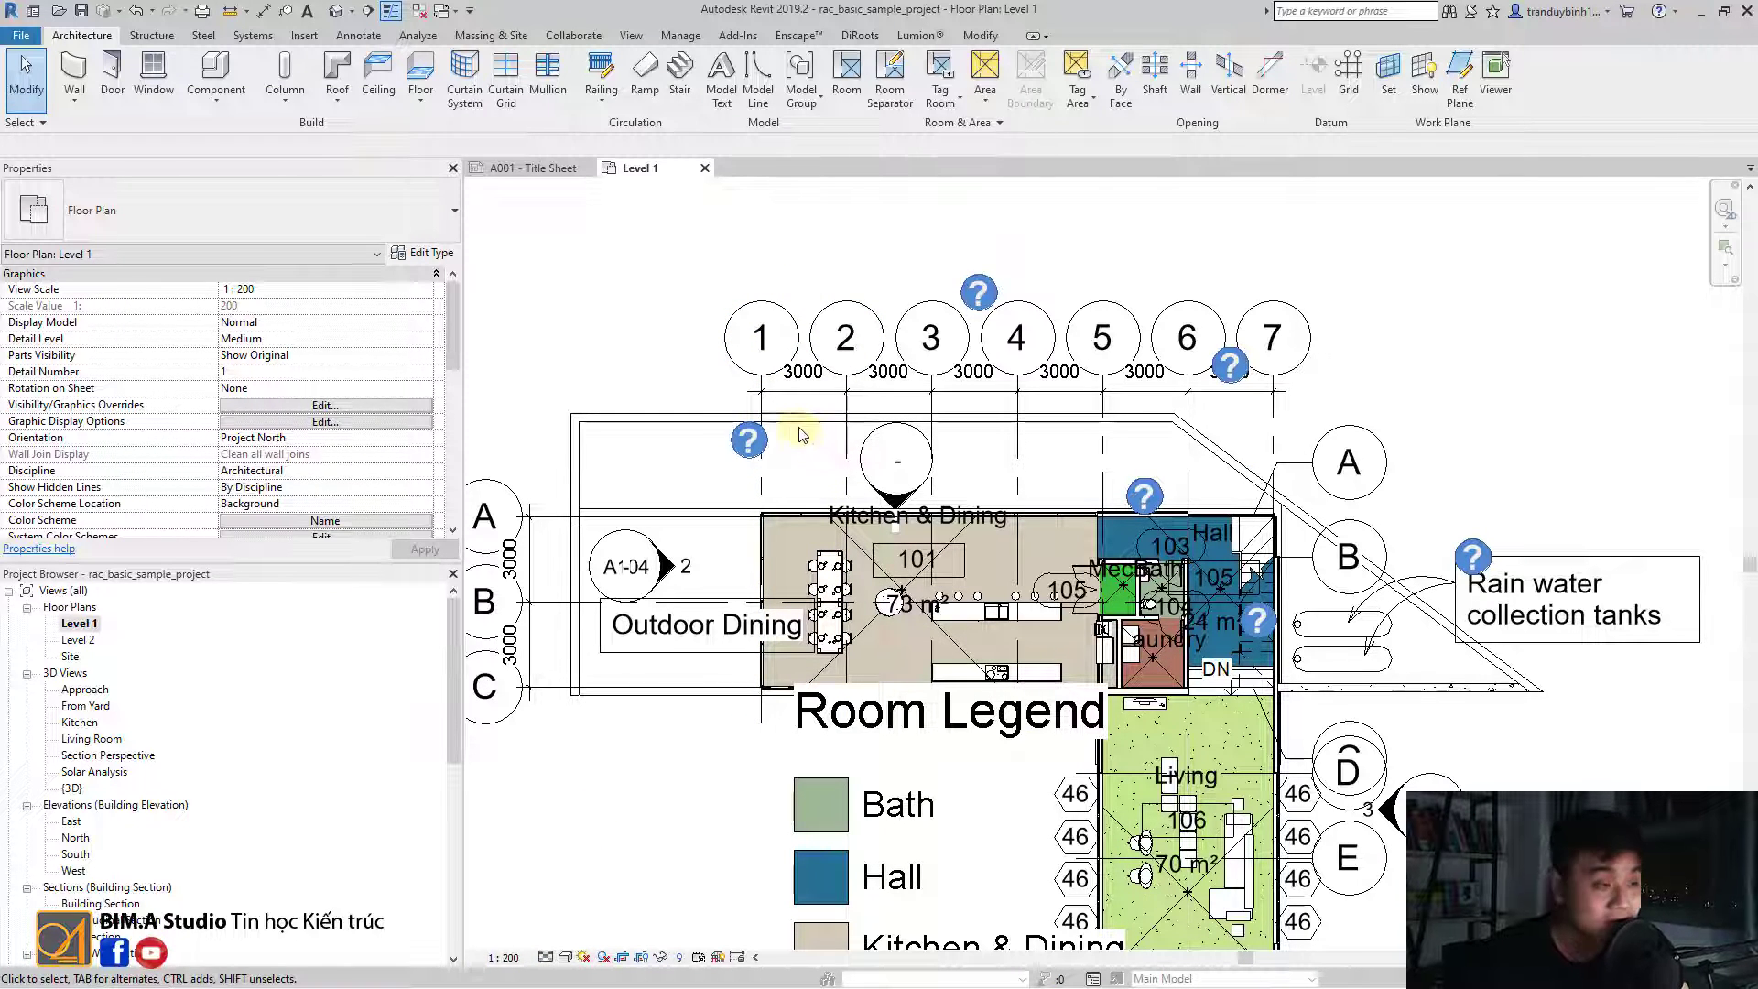
left_click(491, 949)
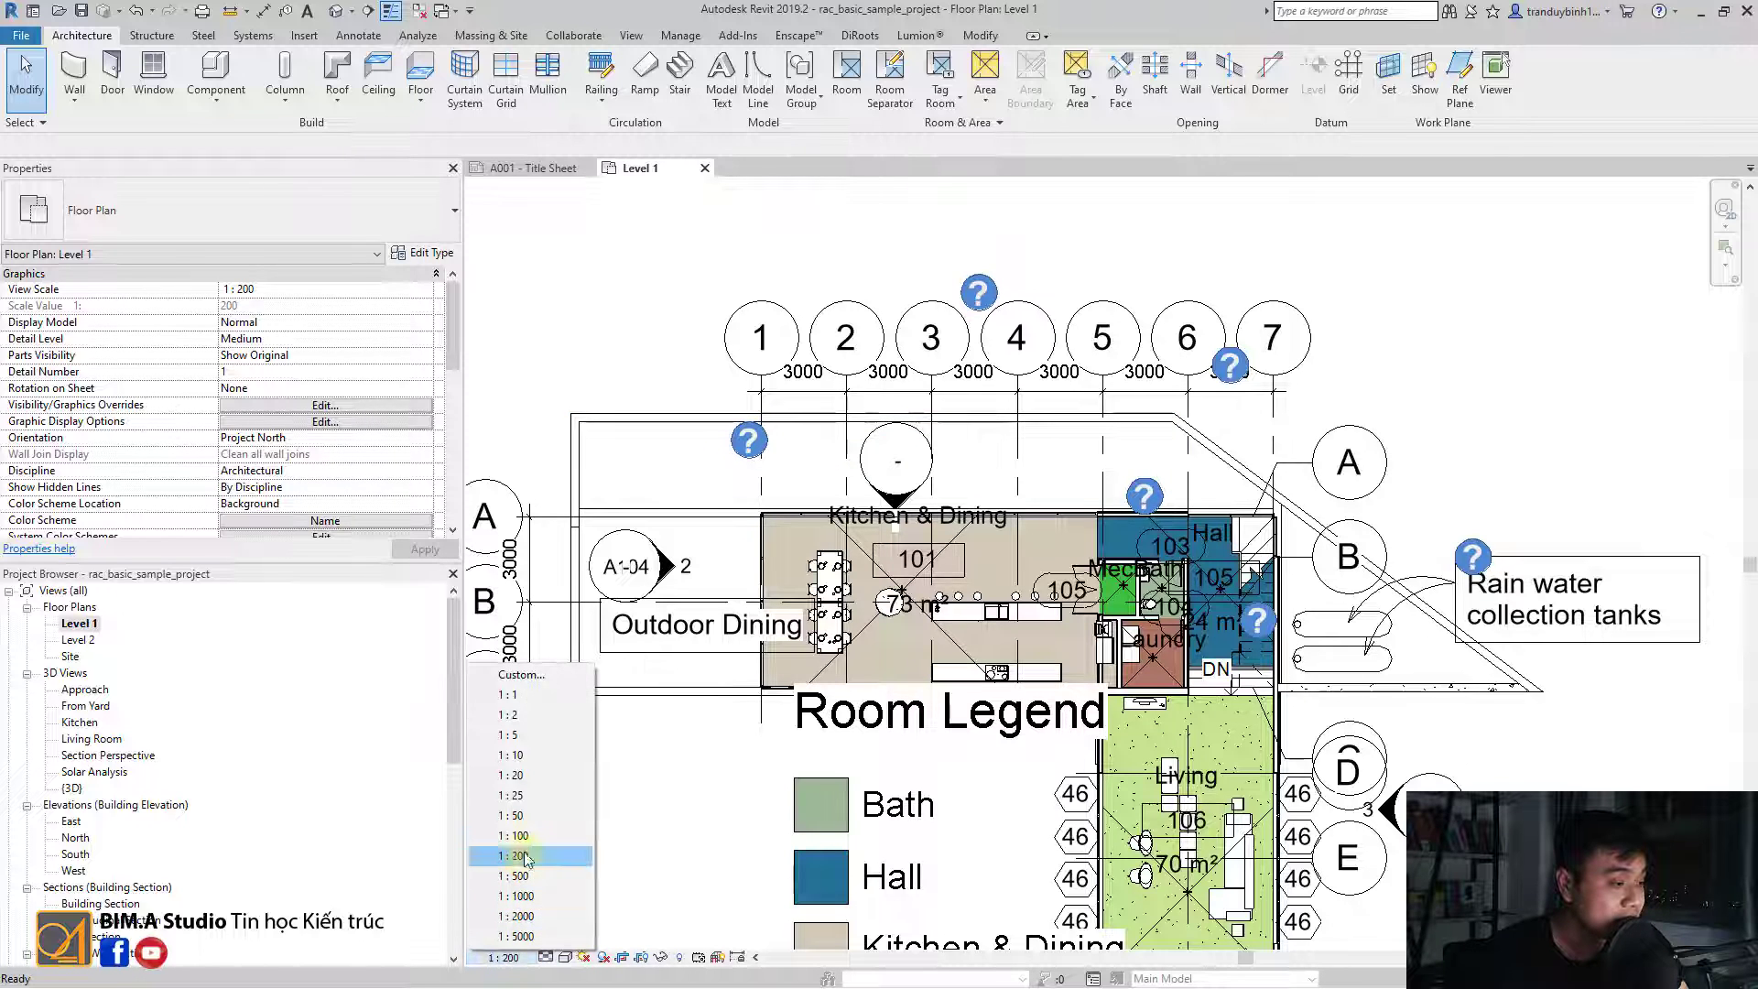
left_click(529, 857)
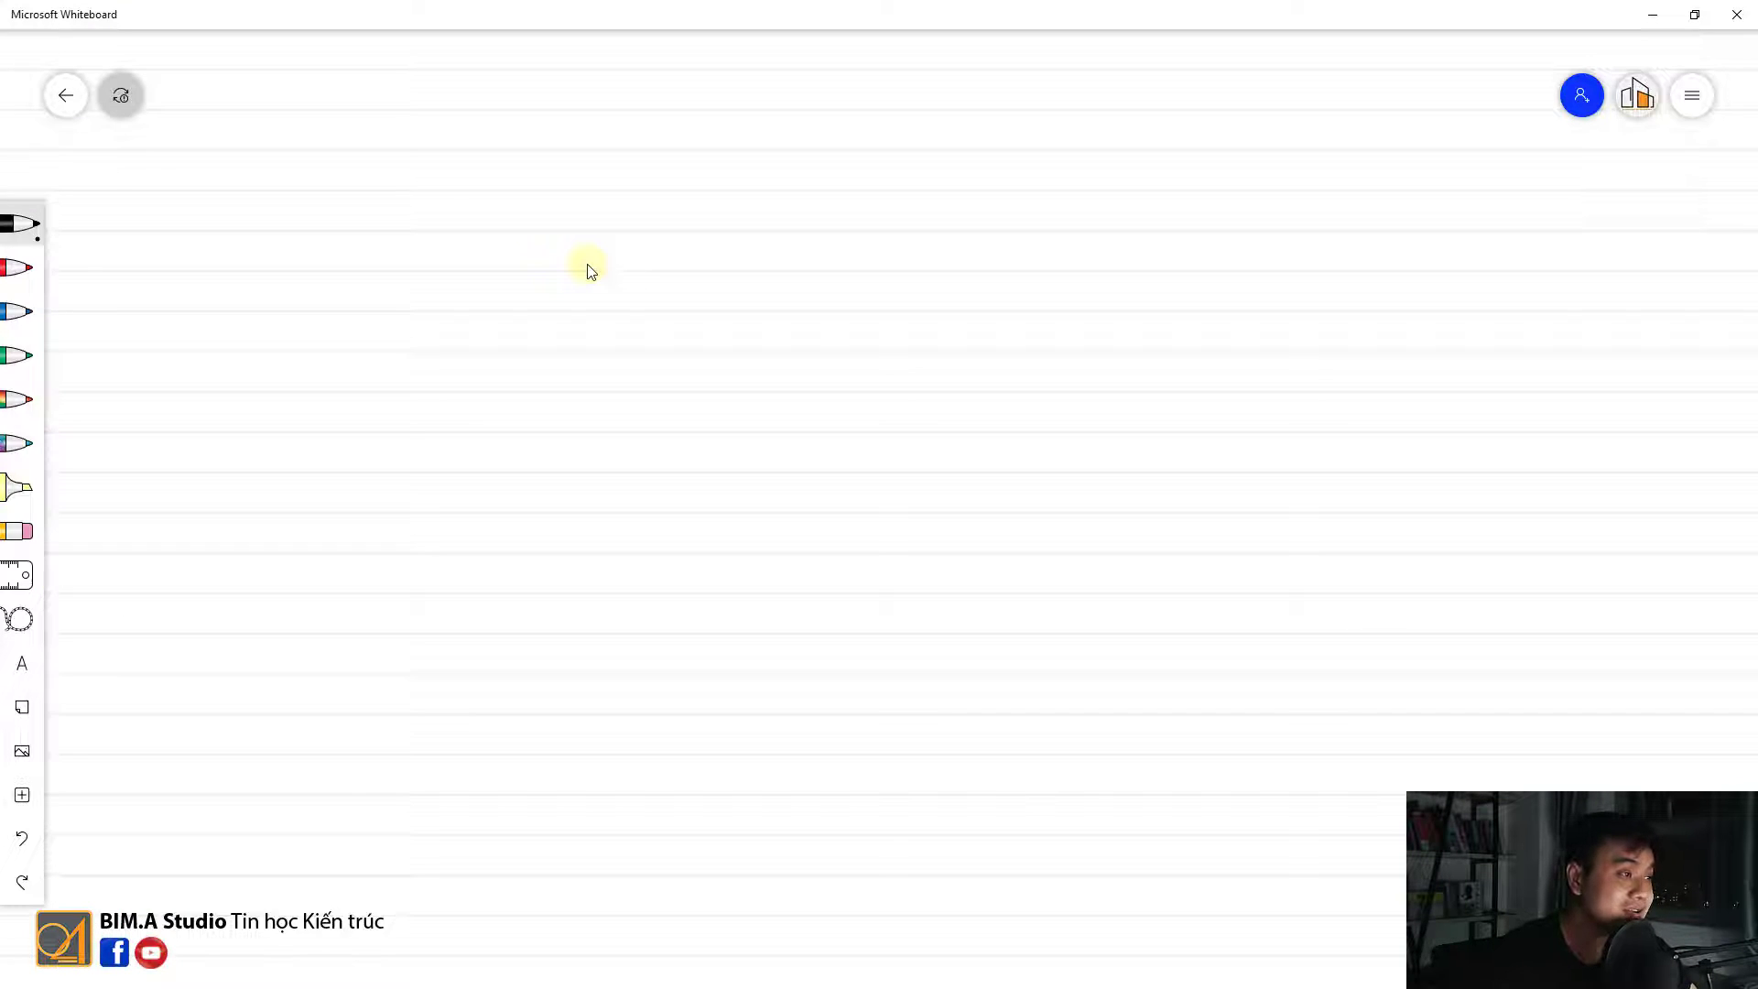
Step: Sketch two parallel lines with a dimension arrow labelled 200mm
left_click_drag(492, 456, 788, 295)
left_click_drag(576, 503, 827, 349)
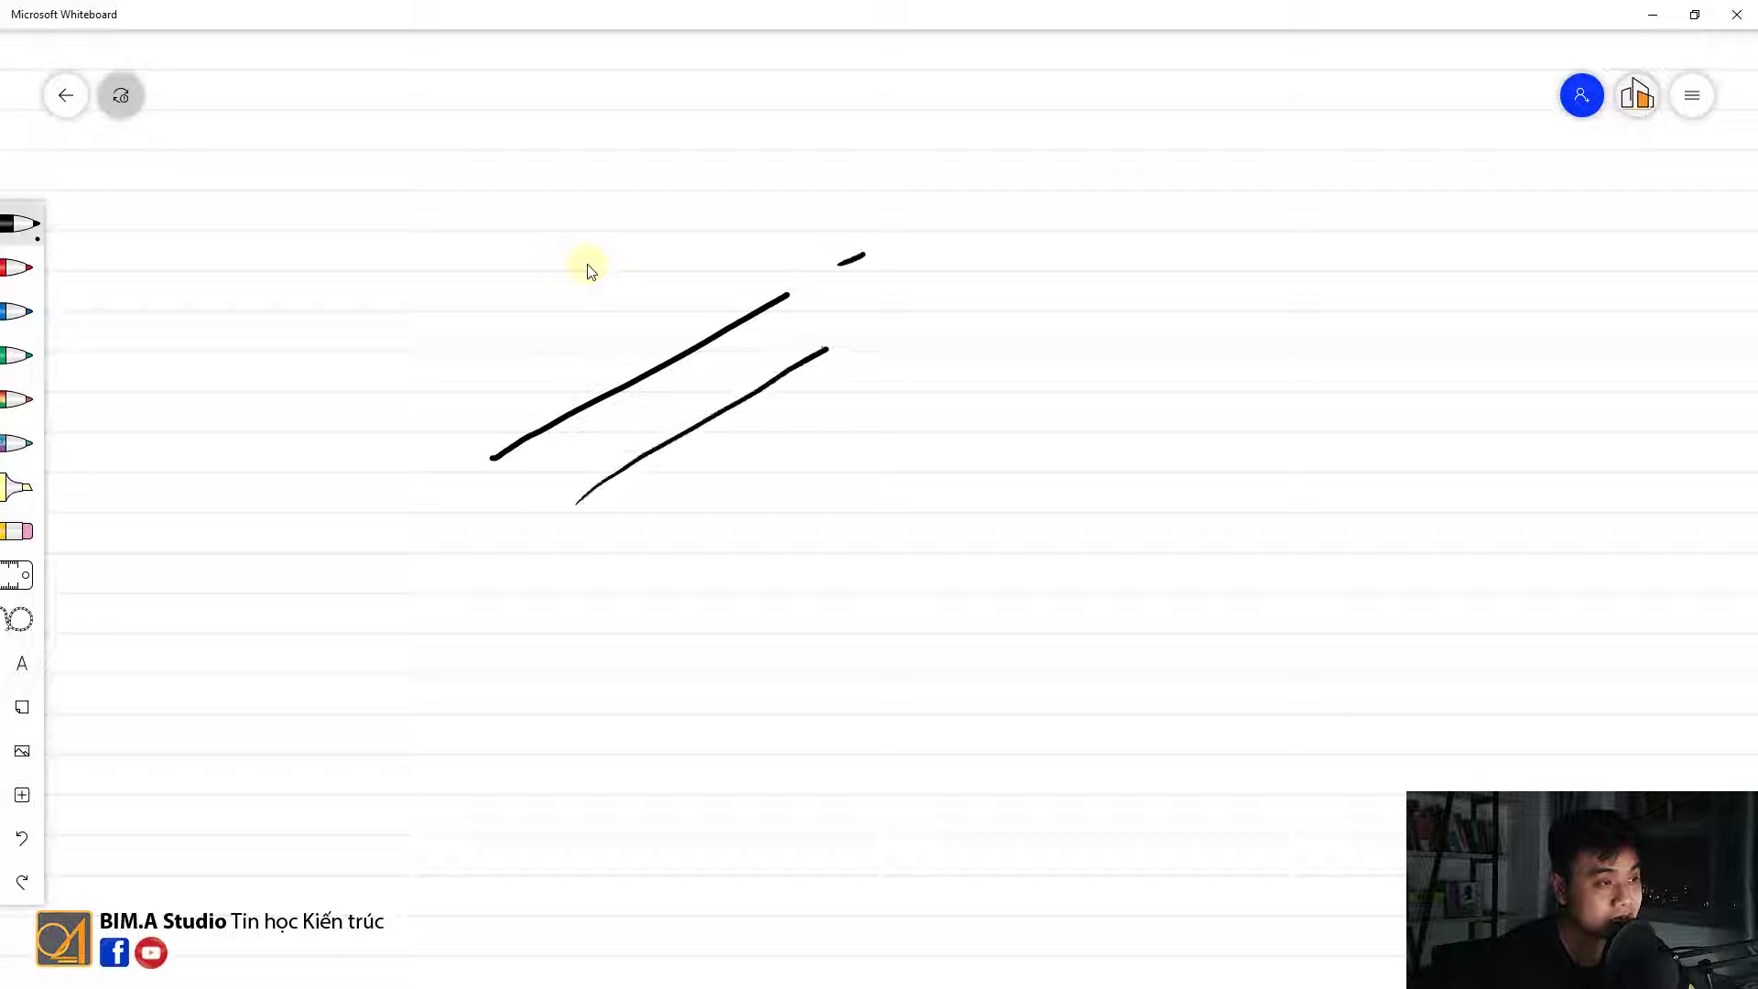
left_click_drag(861, 250, 908, 328)
mouse_move(914, 254)
left_mouse_down()
mouse_move(936, 272)
mouse_move(949, 247)
left_mouse_up()
left_click_drag(965, 240, 974, 236)
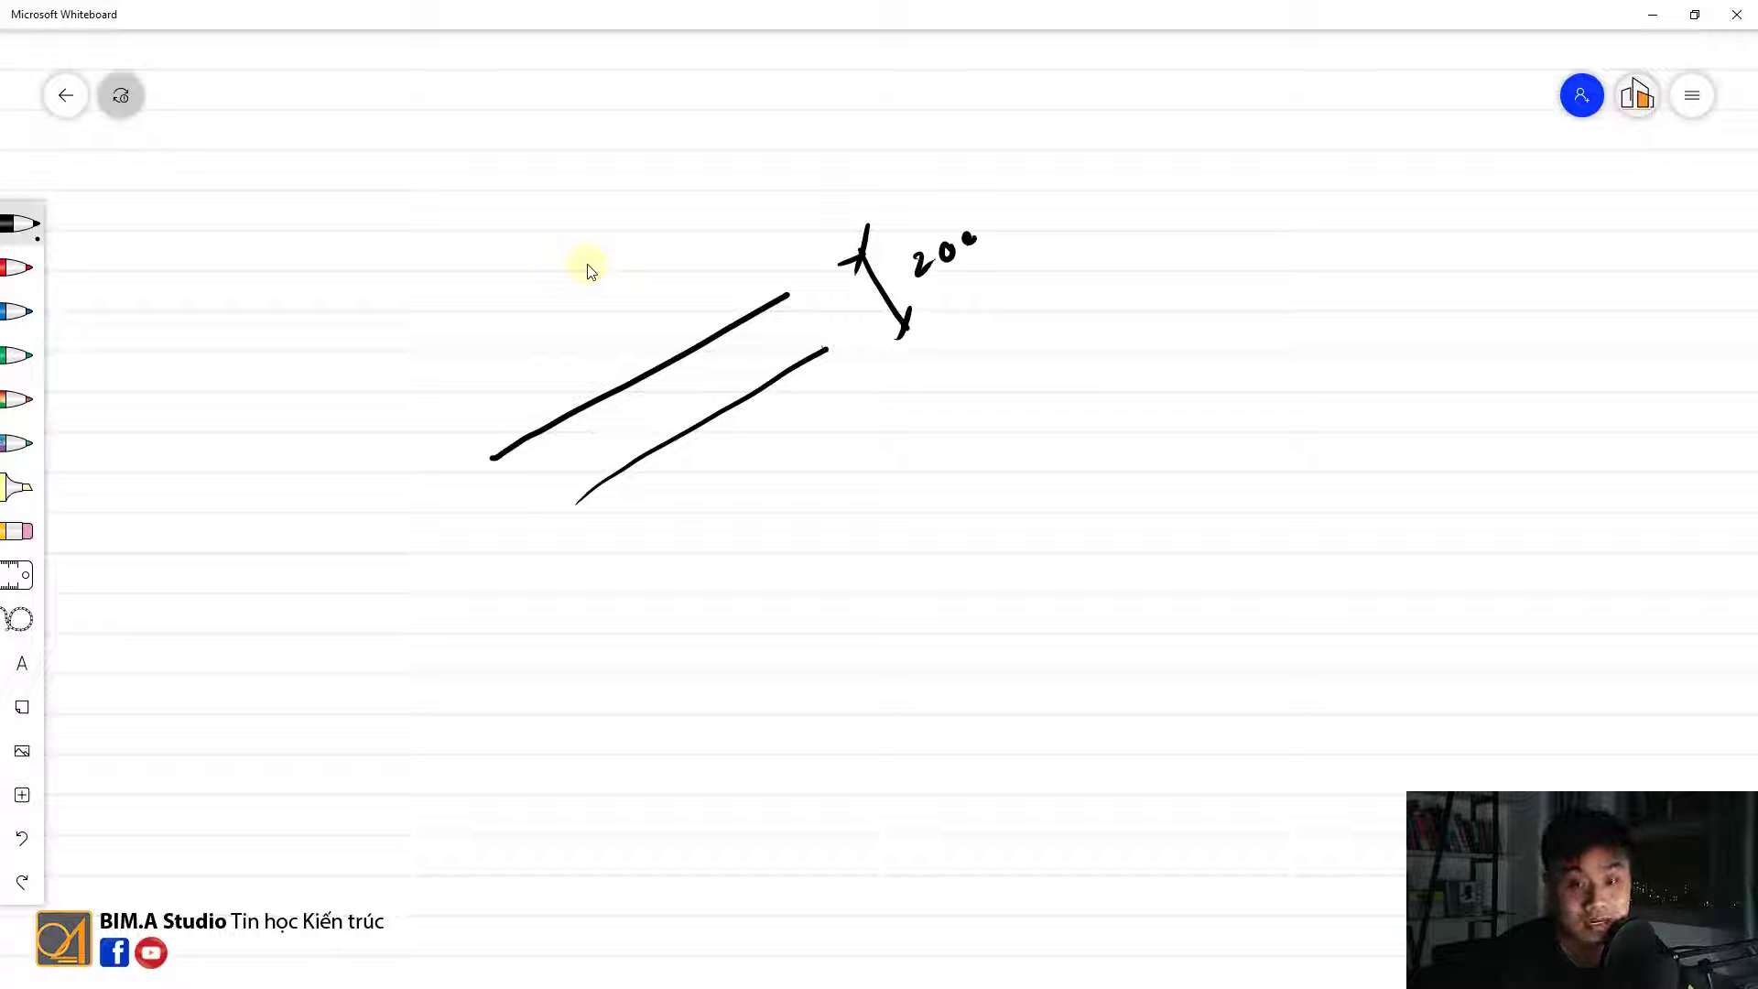
left_click_drag(1006, 236, 1161, 238)
Step: Write the scale results: 1/100 → 2mm, 1/50 → 4mm, 1/200 → 1mm
mouse_move(1186, 207)
left_mouse_down()
mouse_move(1184, 225)
mouse_move(1218, 210)
mouse_move(1392, 231)
left_mouse_up()
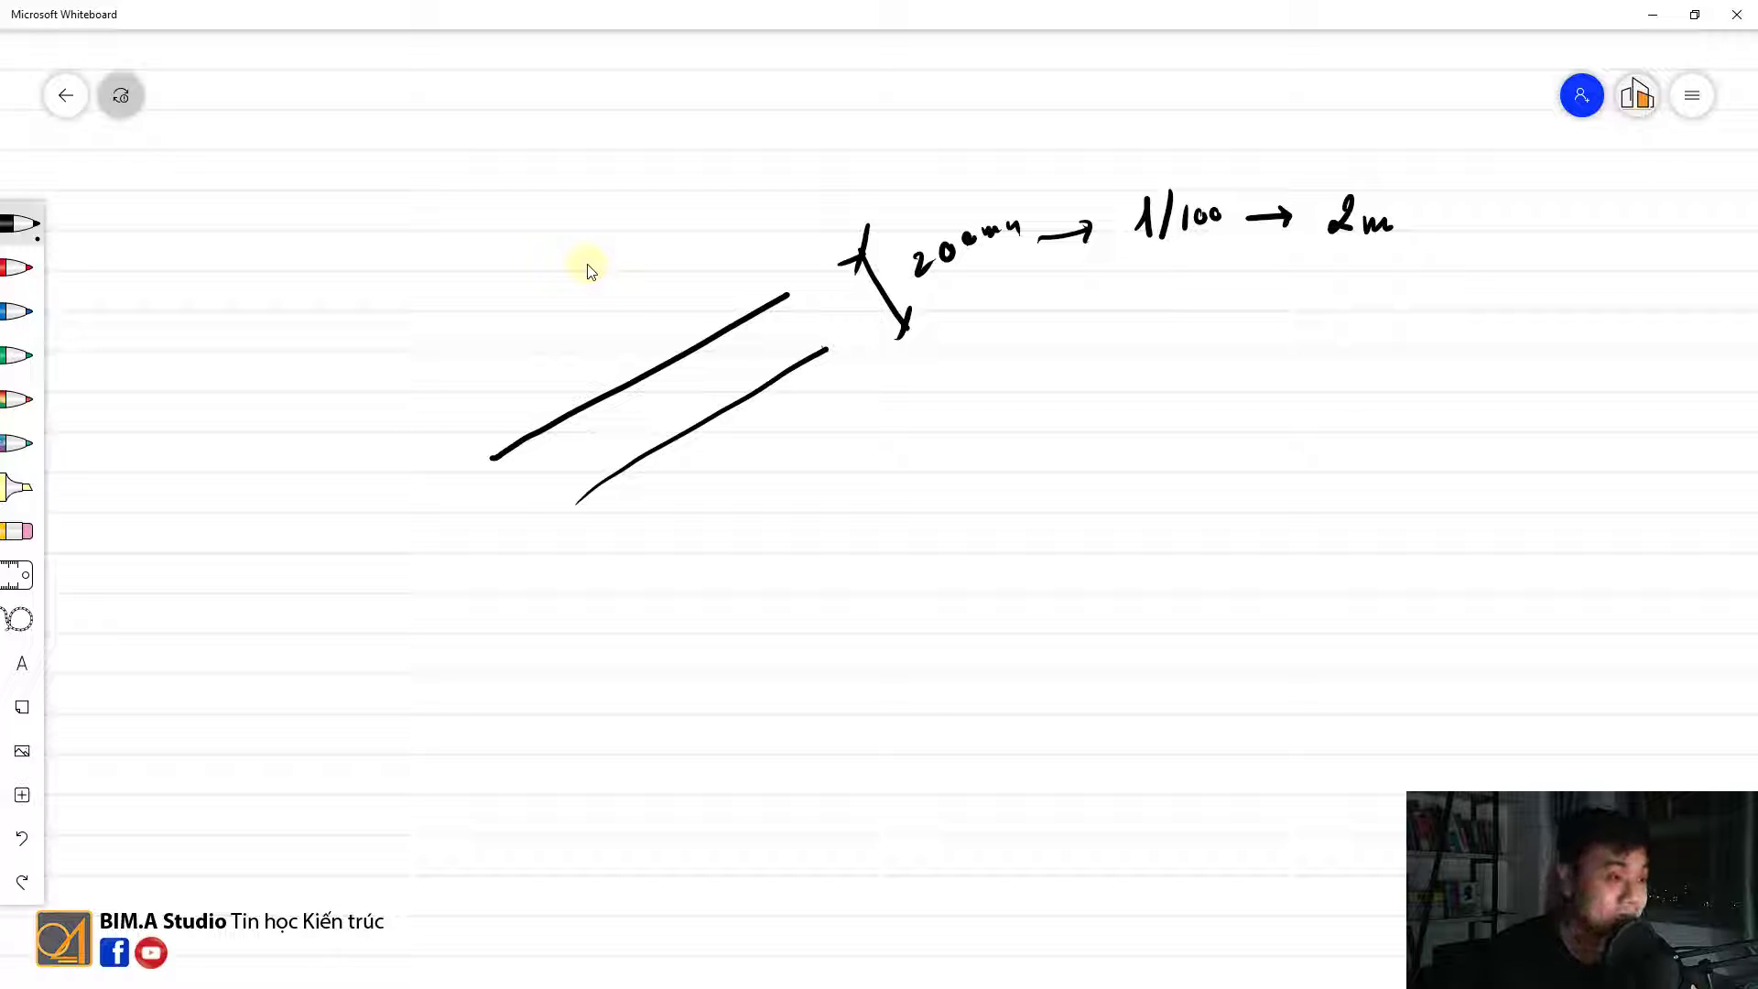
mouse_move(1151, 299)
left_mouse_down()
mouse_move(1144, 337)
mouse_move(1161, 341)
mouse_move(1274, 312)
left_mouse_up()
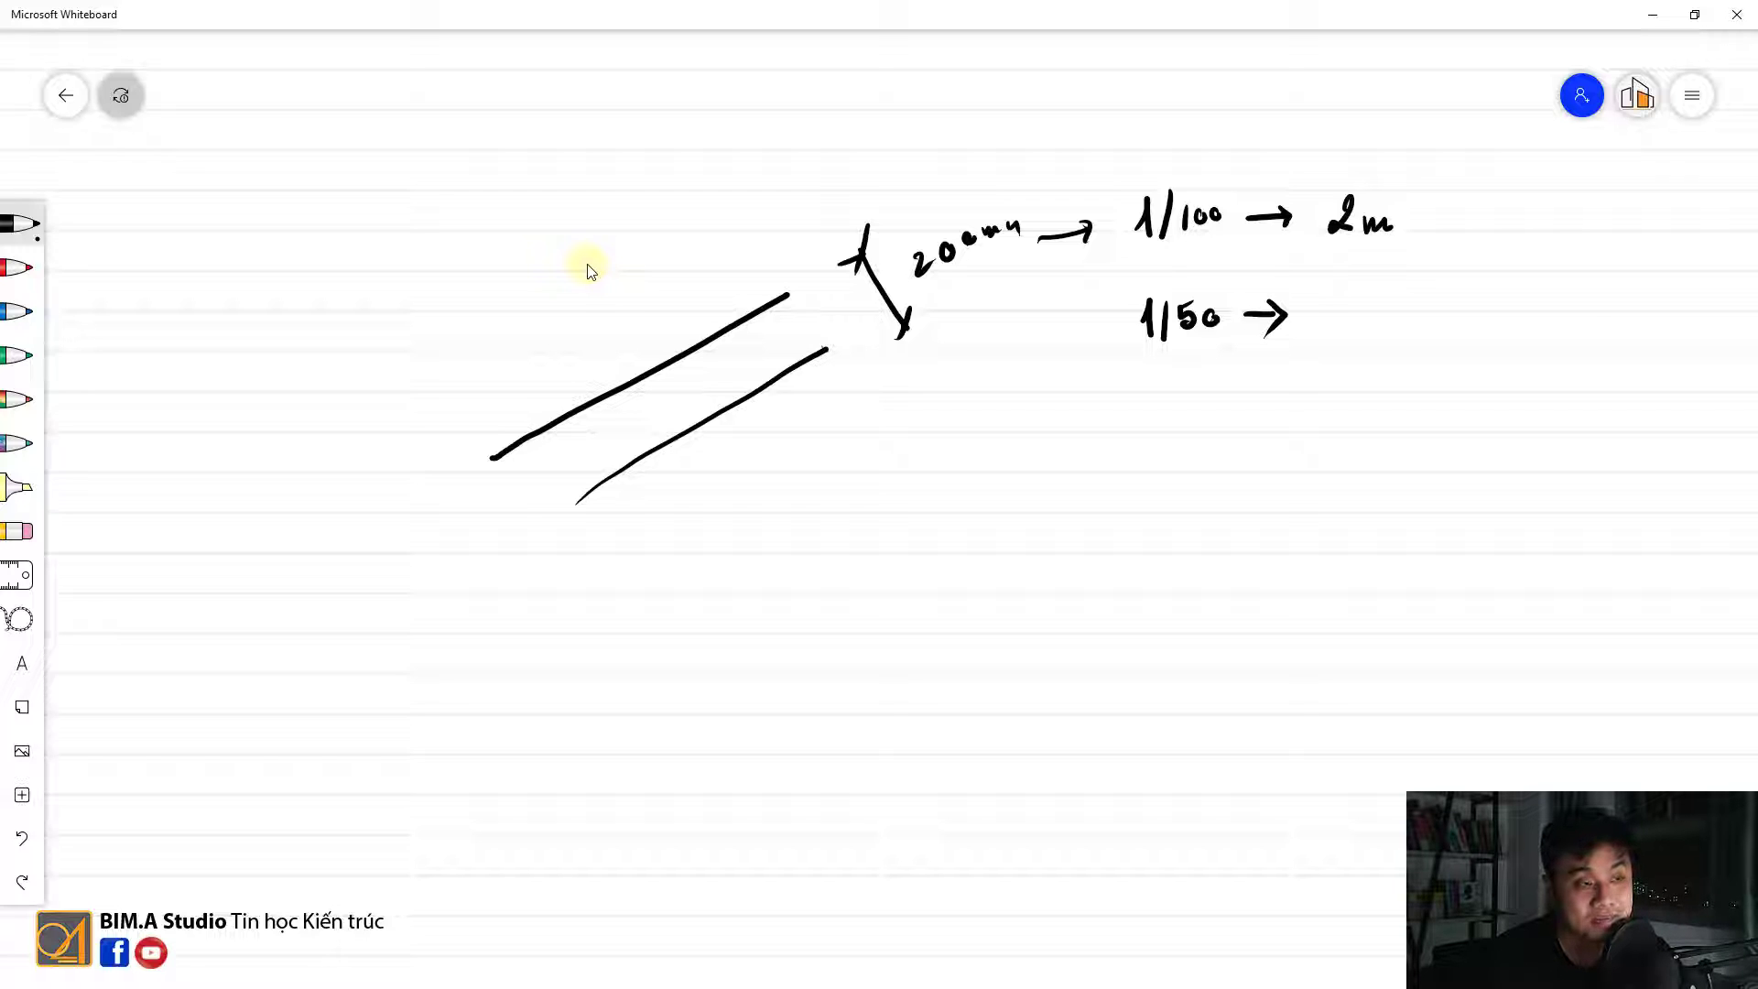
mouse_move(1335, 294)
left_mouse_down()
mouse_move(1336, 316)
mouse_move(1401, 327)
left_mouse_up()
left_click_drag(1146, 385, 1136, 423)
mouse_move(1159, 385)
left_mouse_down()
mouse_move(1164, 416)
mouse_move(1217, 414)
left_mouse_up()
mouse_move(1229, 403)
left_mouse_down()
mouse_move(1280, 408)
mouse_move(1271, 426)
left_mouse_up()
left_click_drag(1322, 408, 1327, 424)
left_click_drag(1348, 423, 1385, 421)
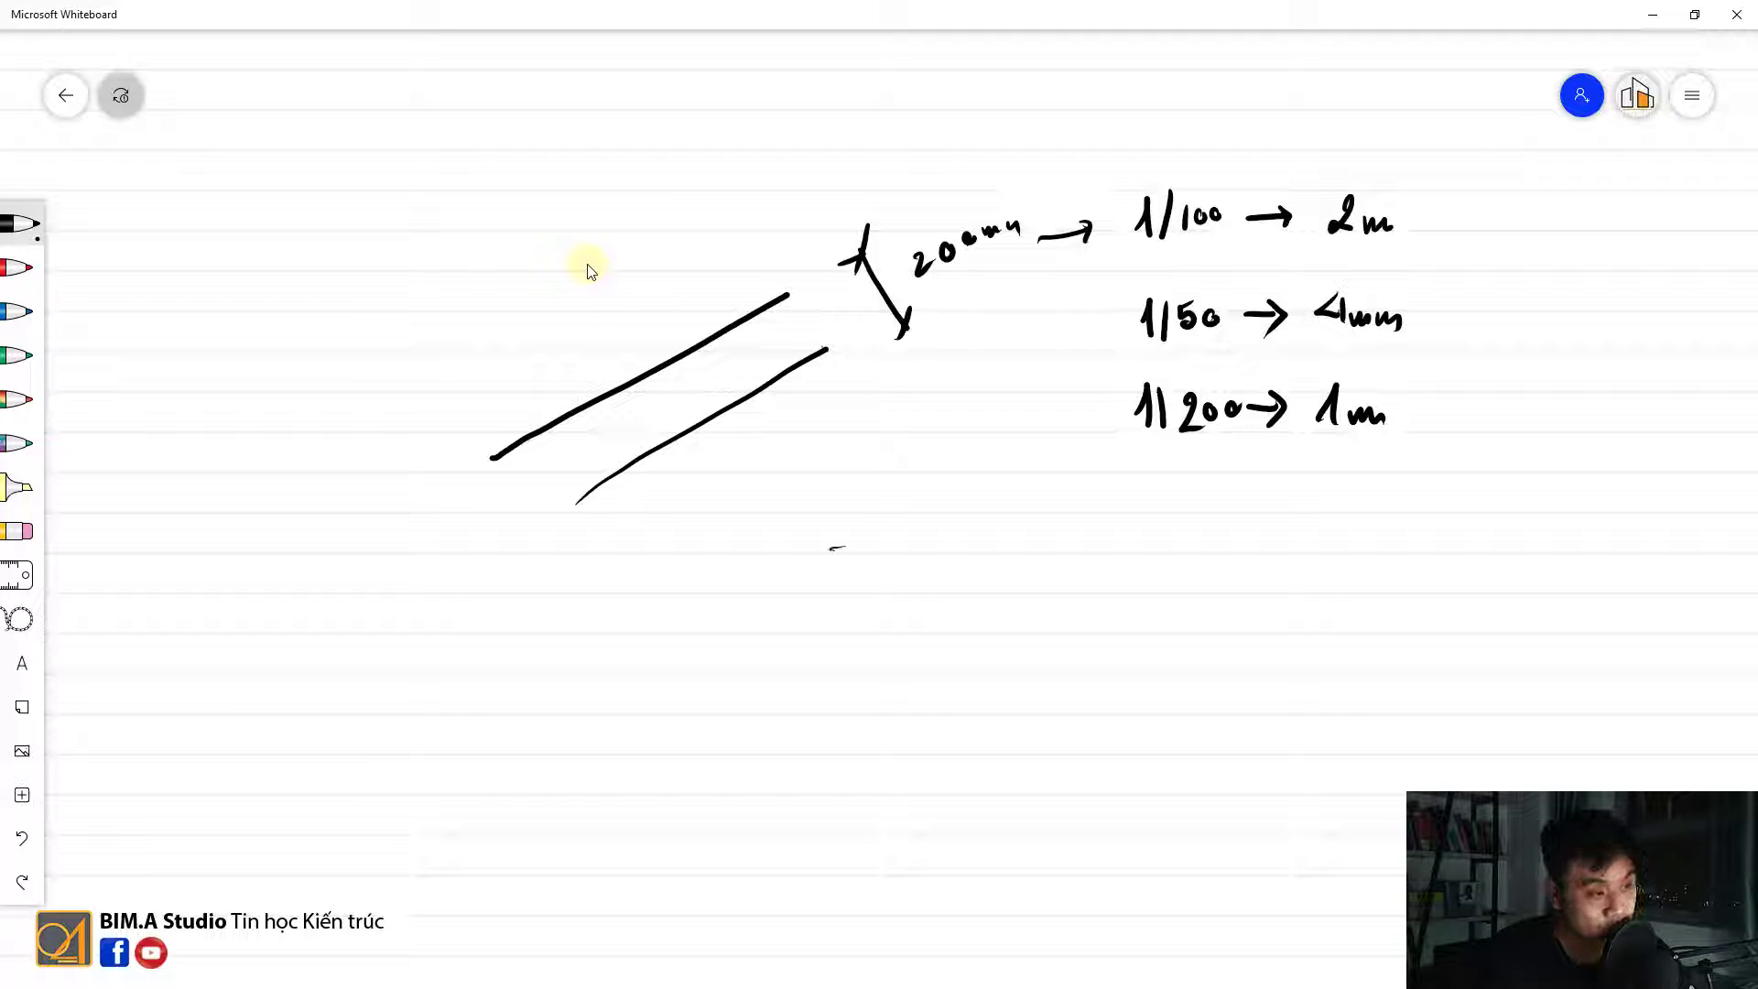
Step: Sketch a grid line with bubble 1 and a 4mm height arrow
left_click(863, 465)
mouse_move(854, 504)
left_mouse_down()
mouse_move(865, 603)
mouse_move(885, 605)
left_mouse_up()
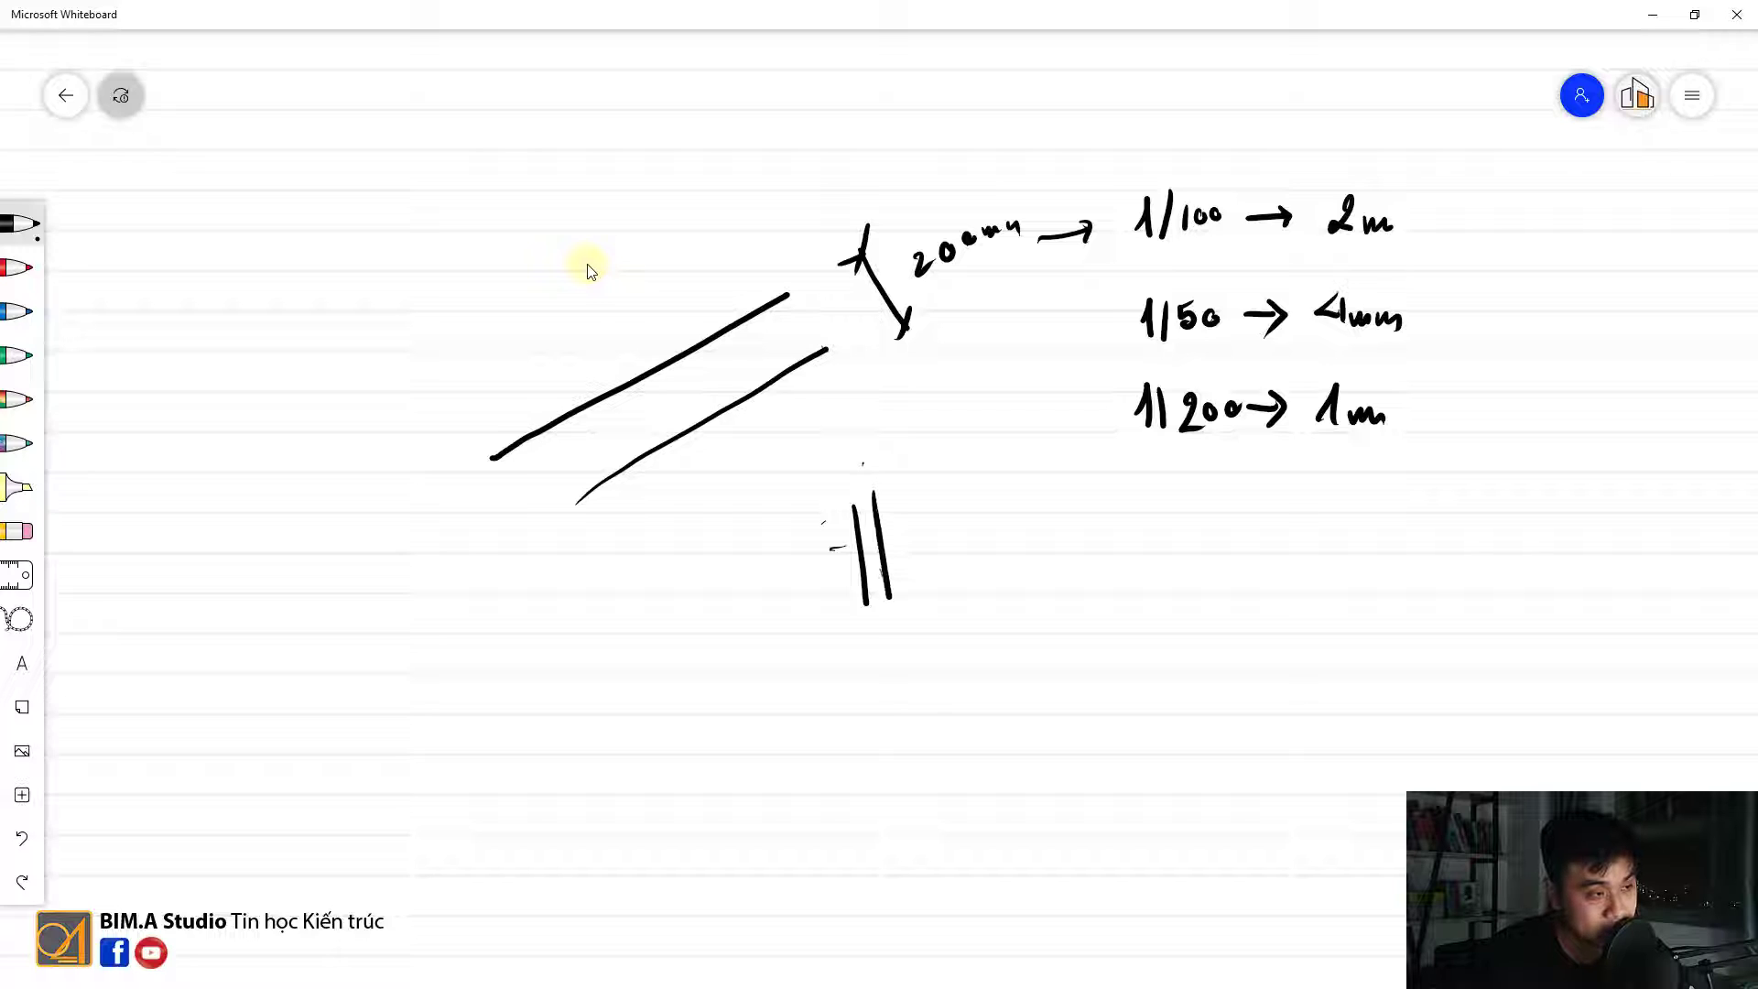
left_click_drag(854, 444, 885, 618)
mouse_move(877, 385)
left_mouse_down()
mouse_move(840, 447)
mouse_move(879, 383)
left_mouse_up()
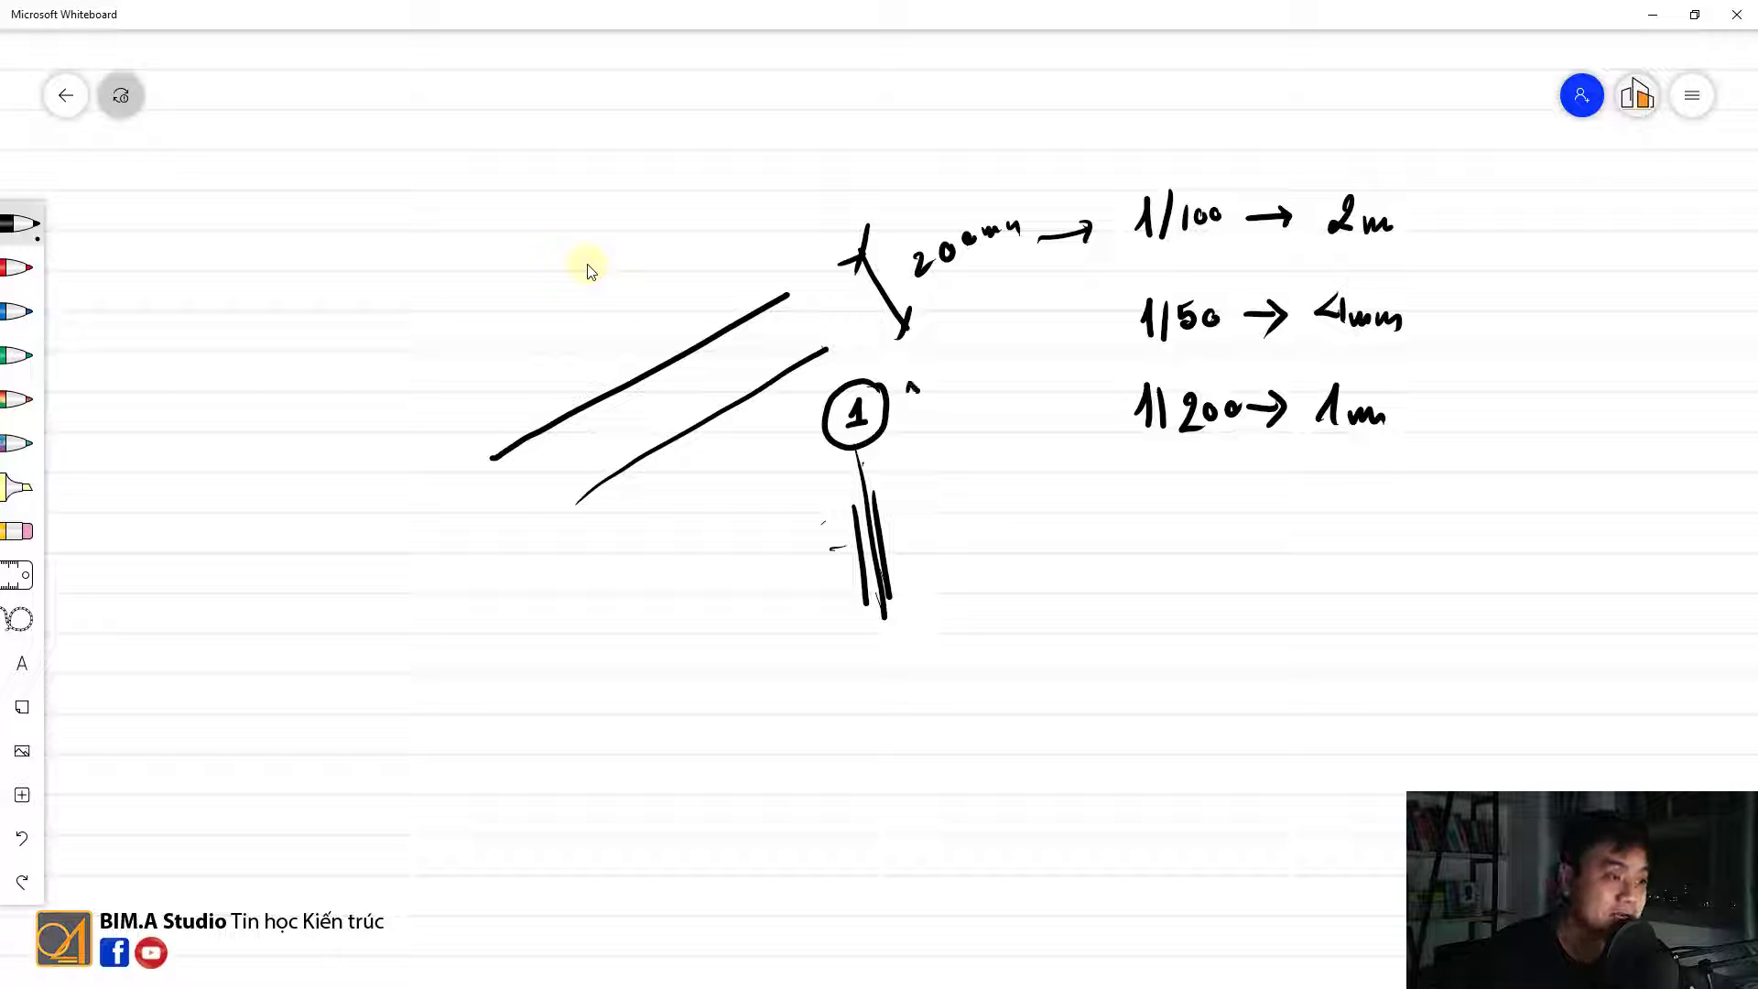
mouse_move(912, 385)
left_mouse_down()
mouse_move(916, 427)
mouse_move(942, 416)
left_mouse_up()
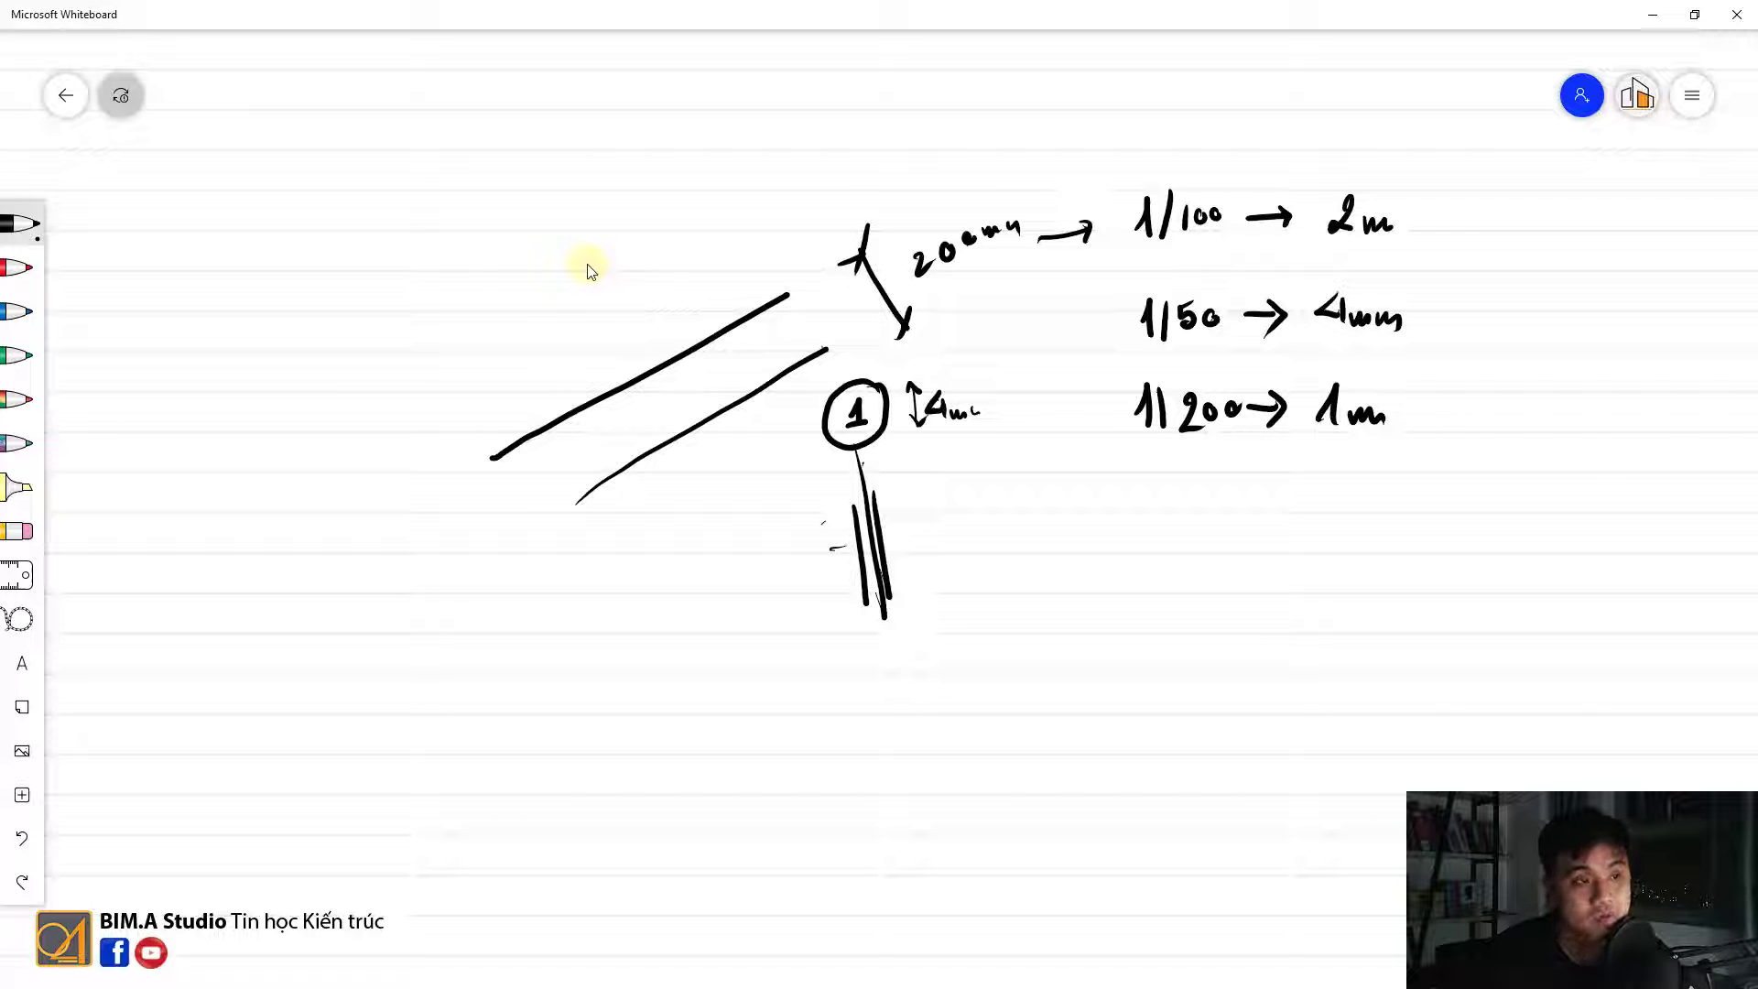
Step: Add a 4mm size beside each scale row, underline the 1/200 row, and begin a 'Model' branch
left_click_drag(1446, 206, 1449, 222)
left_click_drag(1500, 200, 1485, 217)
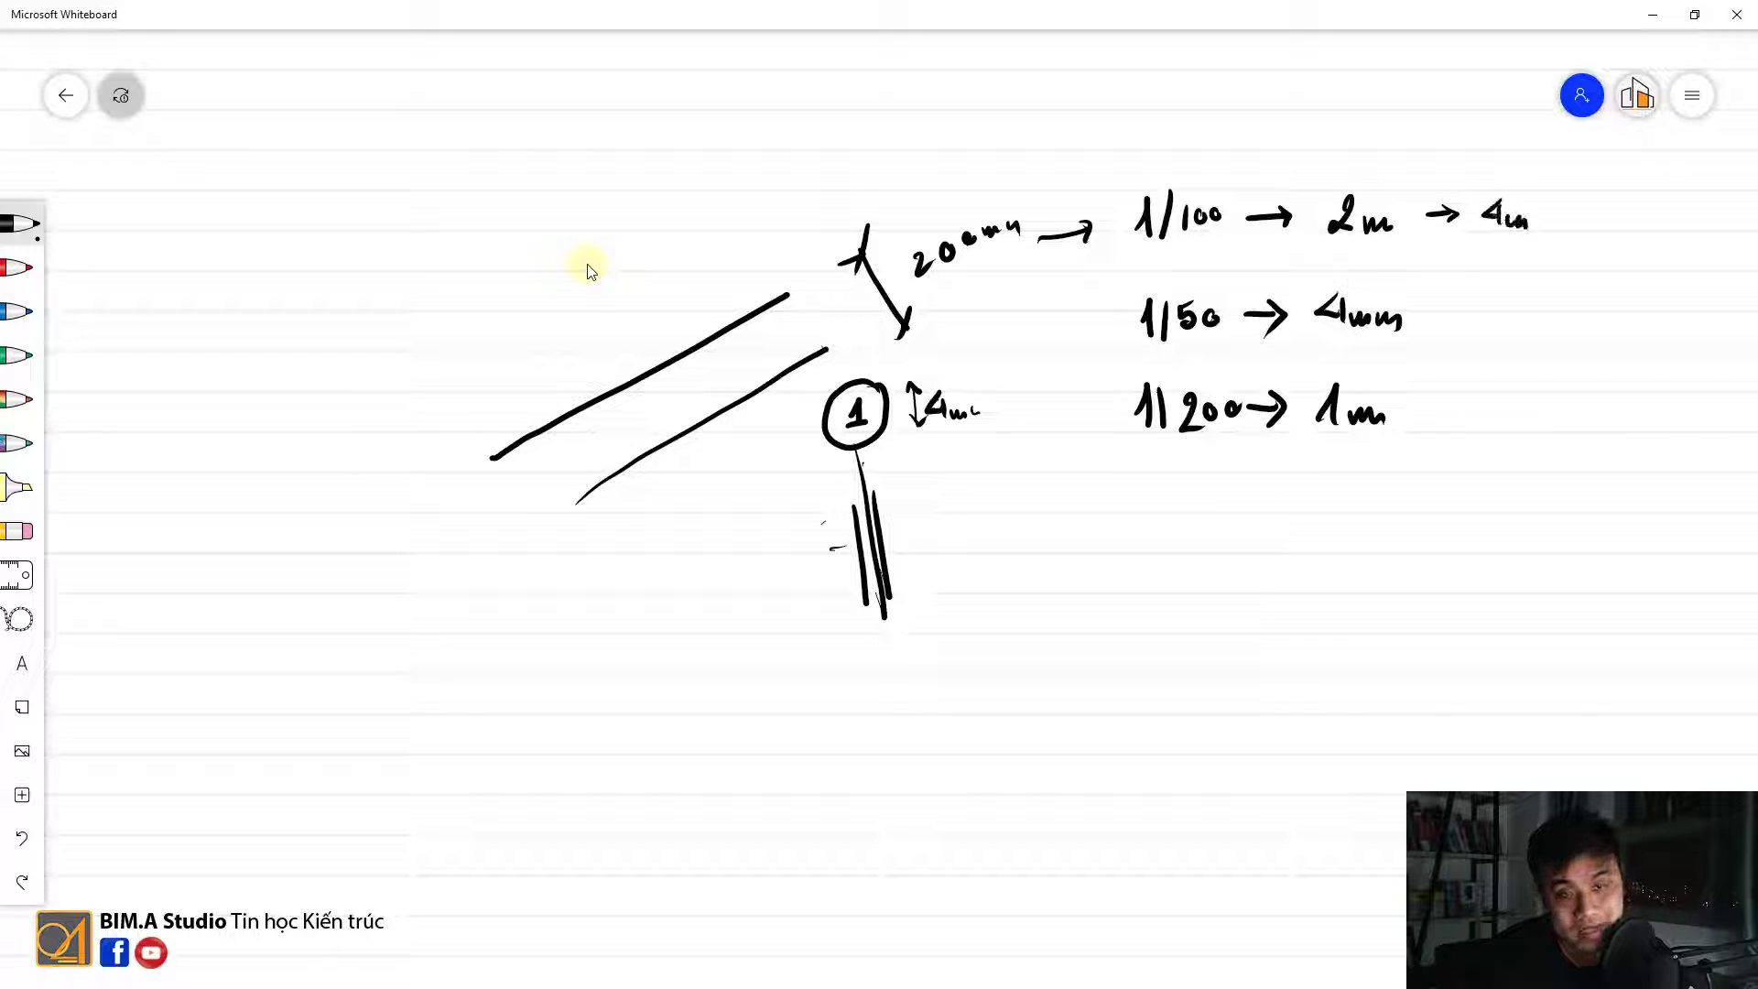
left_click_drag(1480, 308, 1485, 329)
left_click_drag(1487, 314, 1489, 336)
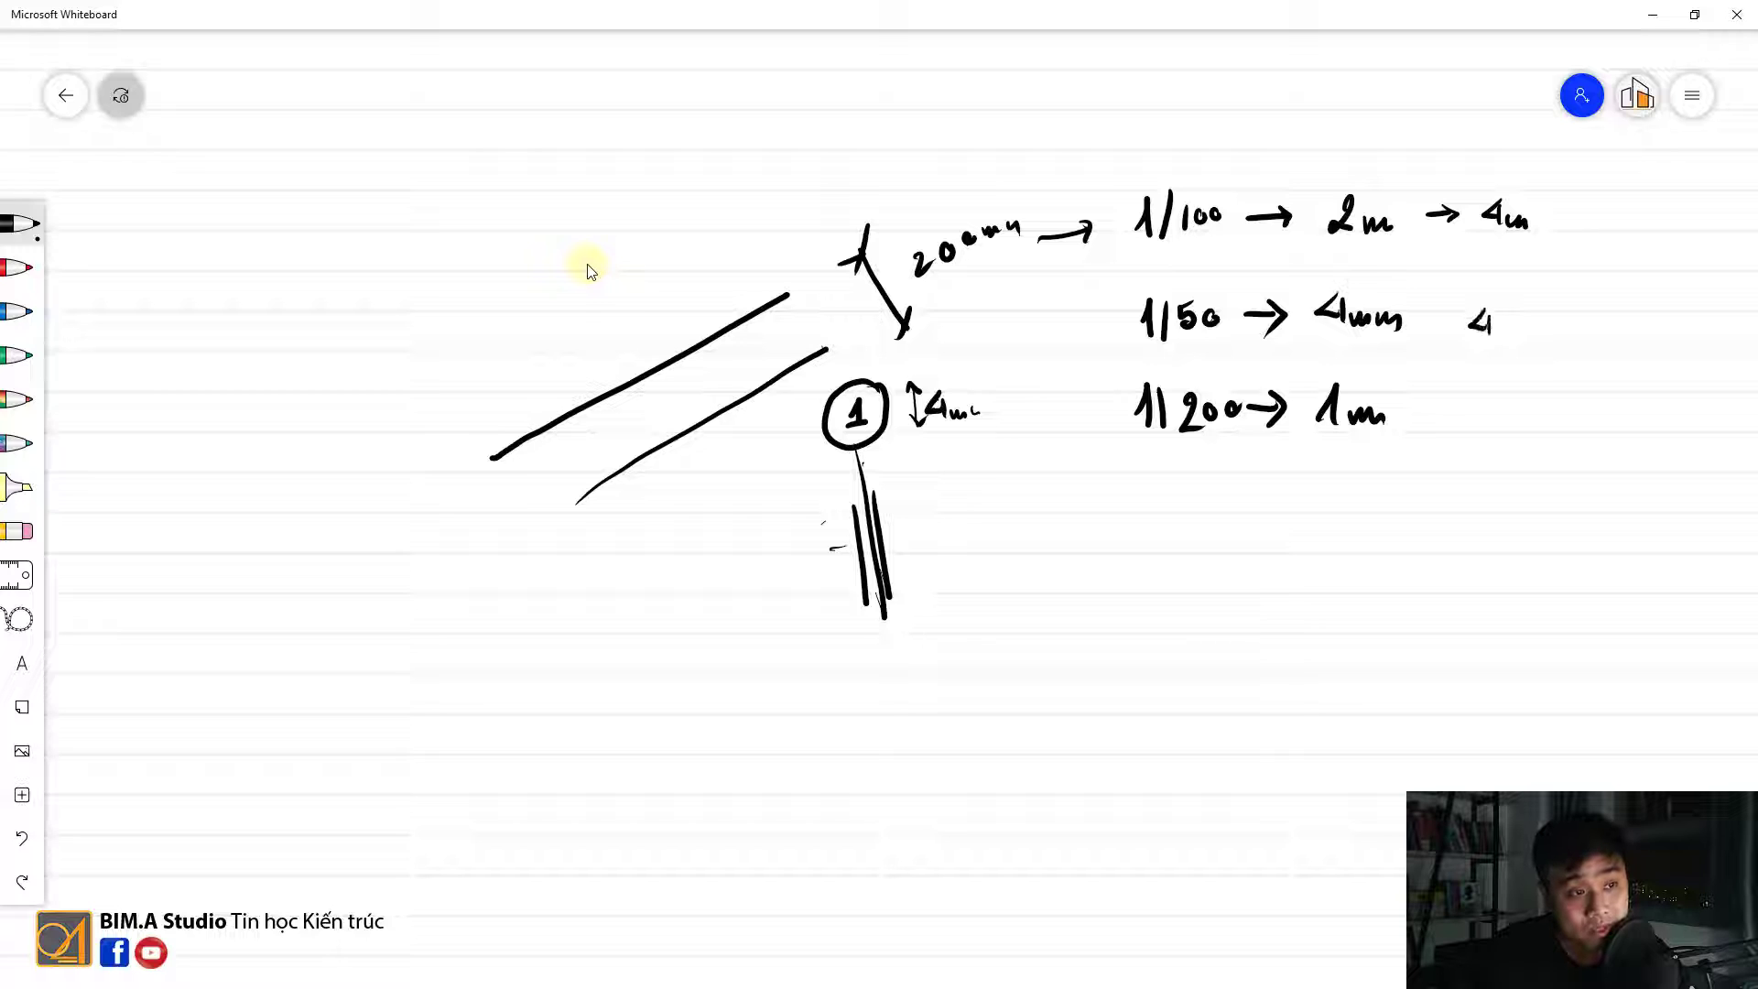
left_click_drag(1461, 403, 1479, 423)
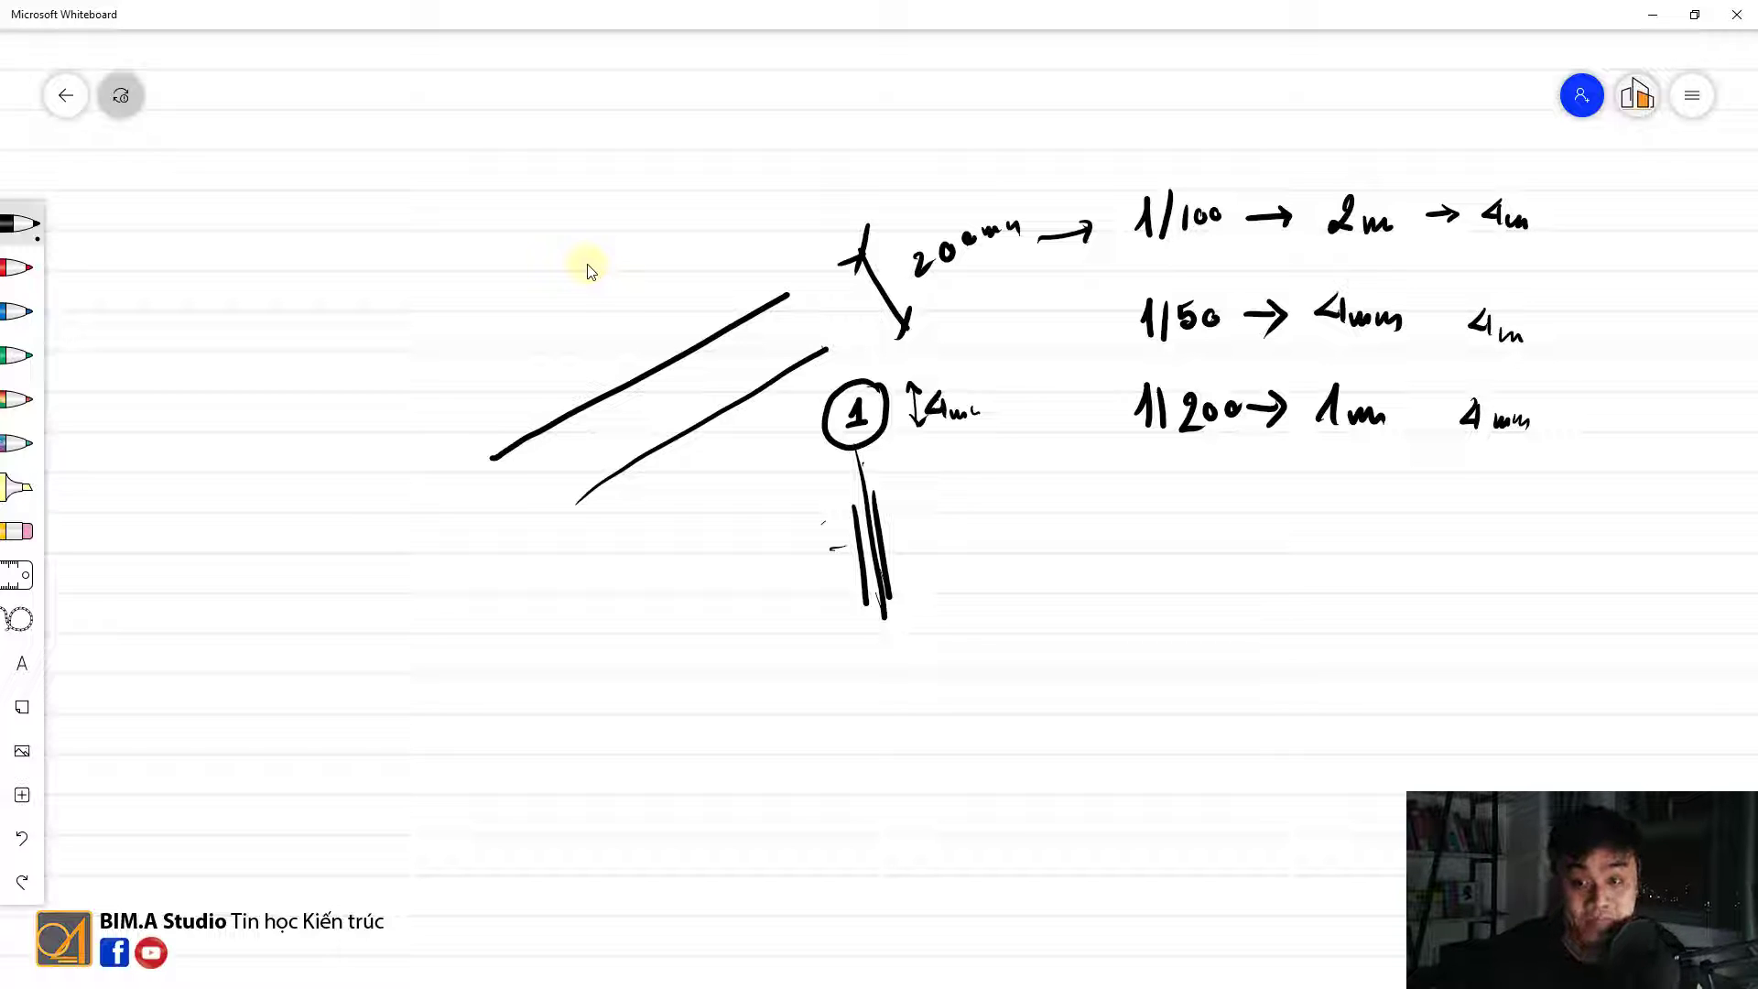
left_click_drag(1458, 435, 1531, 439)
left_click_drag(1332, 434, 1387, 437)
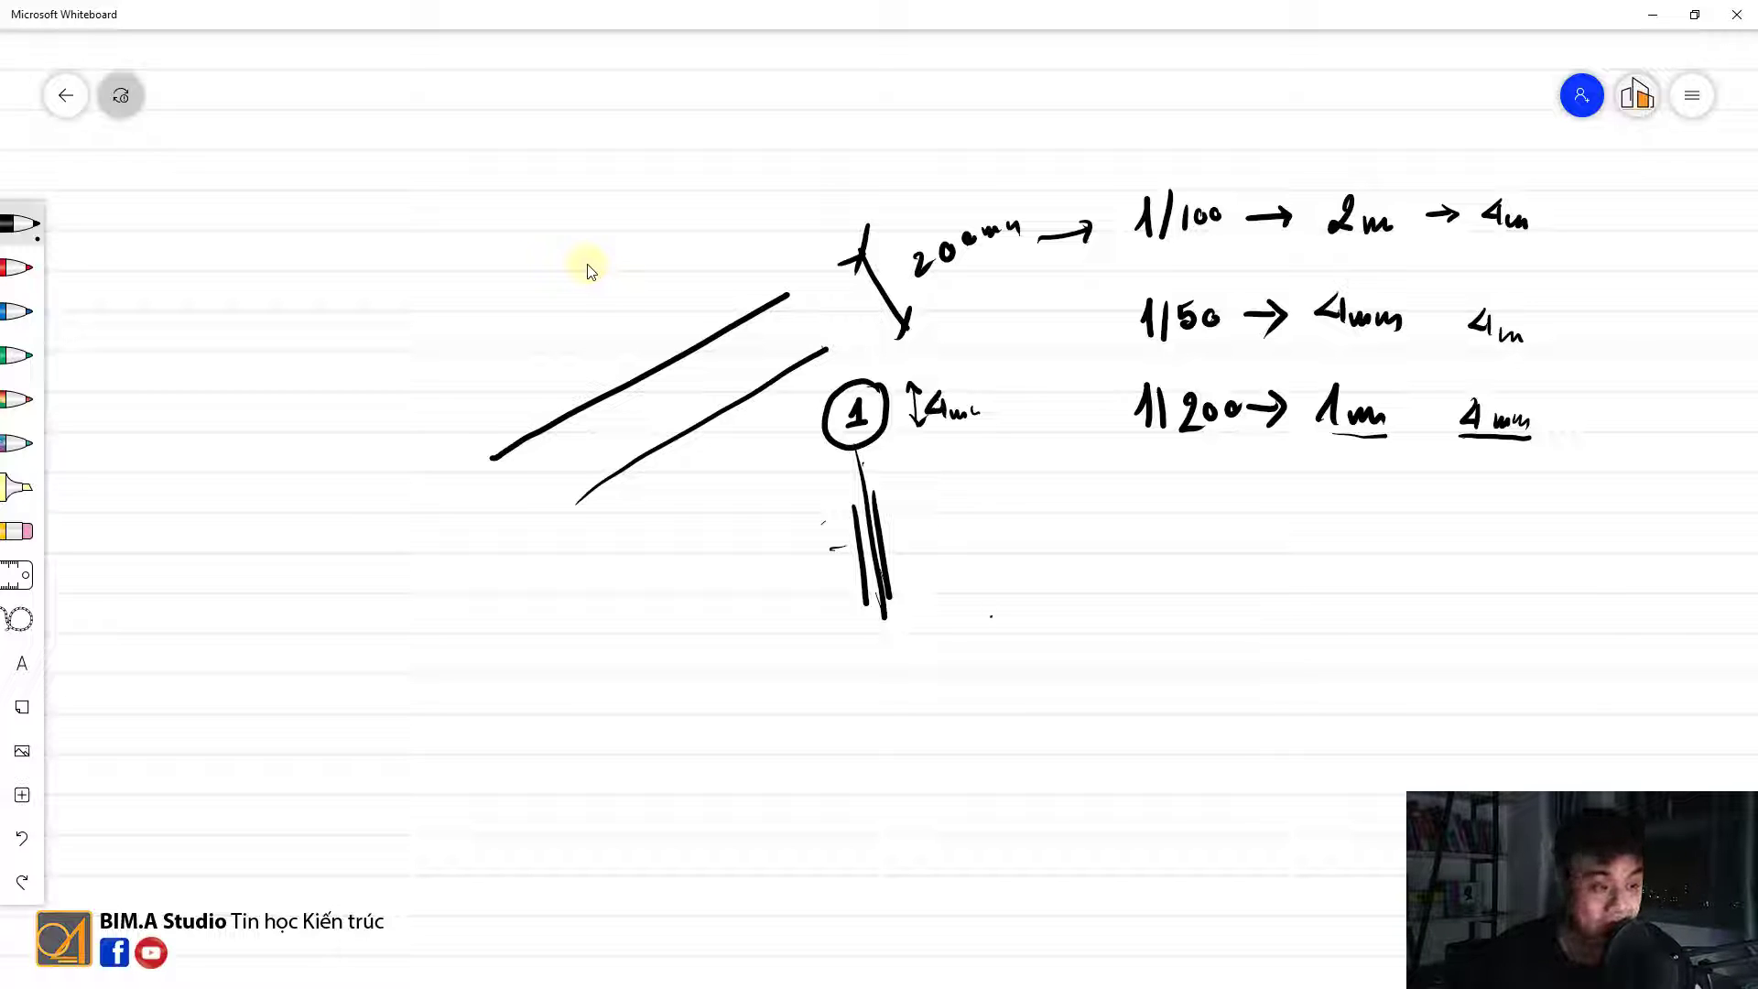
mouse_move(990, 616)
left_mouse_down()
mouse_move(1046, 536)
mouse_move(1199, 542)
left_mouse_up()
left_click_drag(1206, 531, 1287, 540)
Step: Finish the 'Model :' note, underline 1/50 and 1/200, and loop the middle size column
left_click(1256, 527)
left_click(1256, 538)
left_click_drag(1296, 529, 1307, 559)
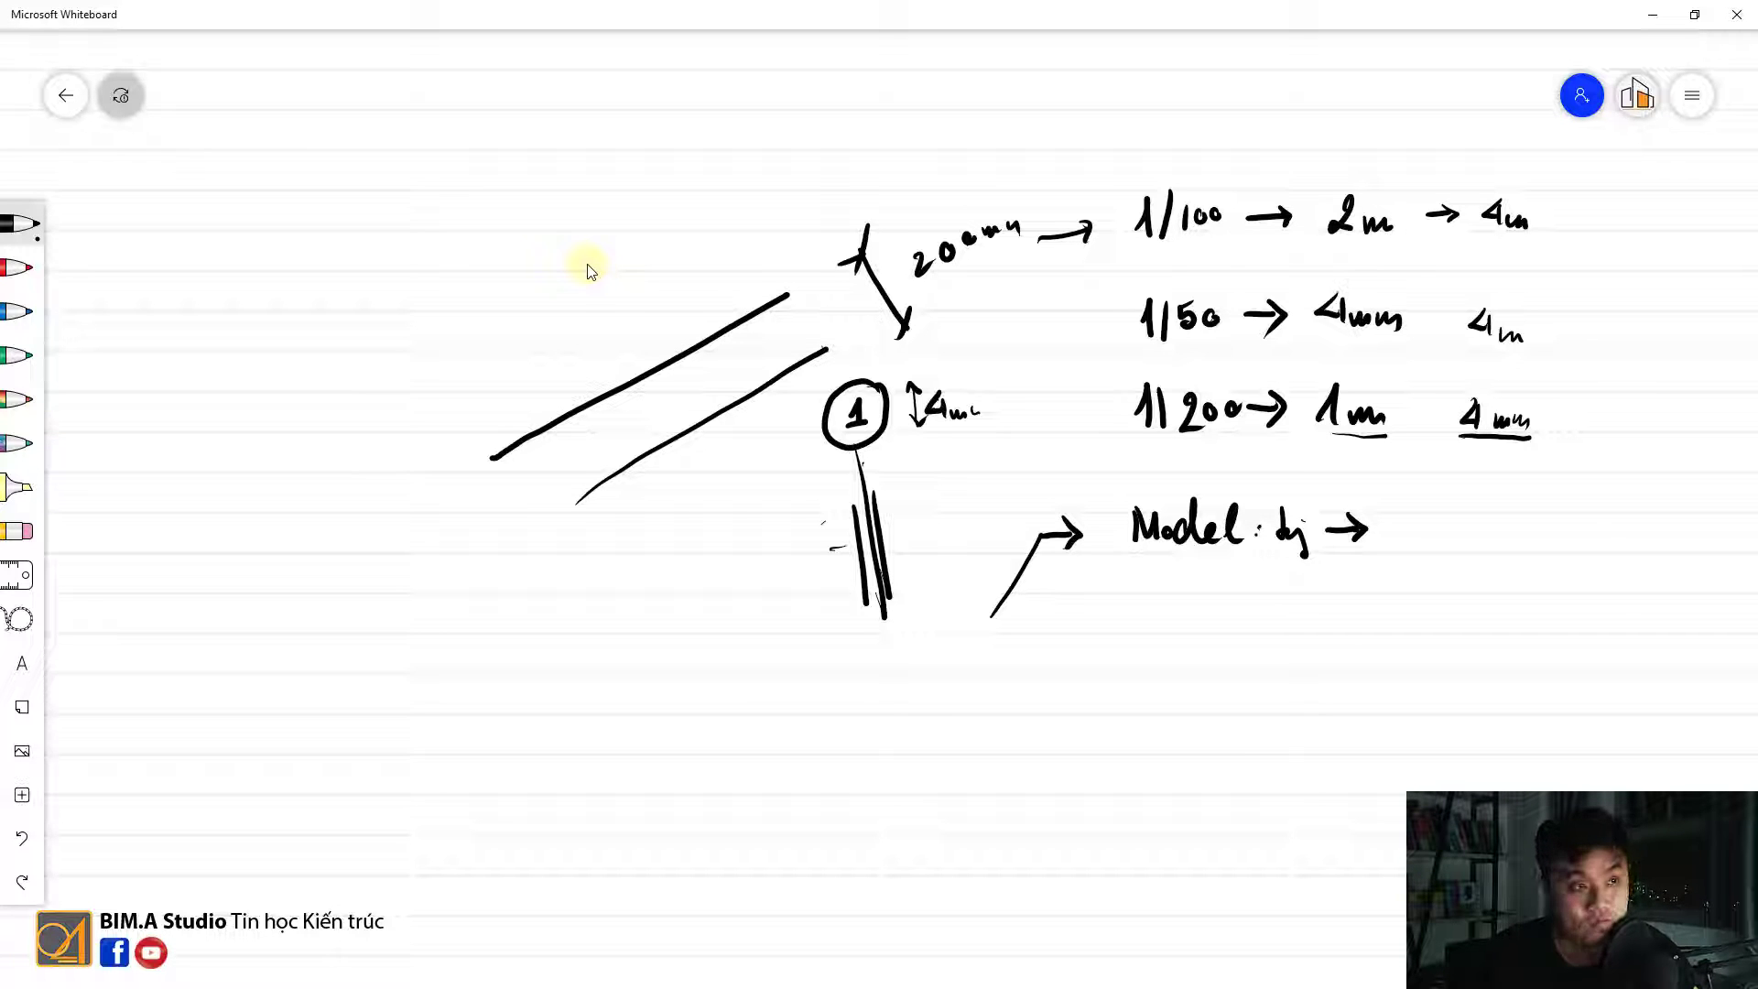
left_click_drag(1171, 357, 1203, 351)
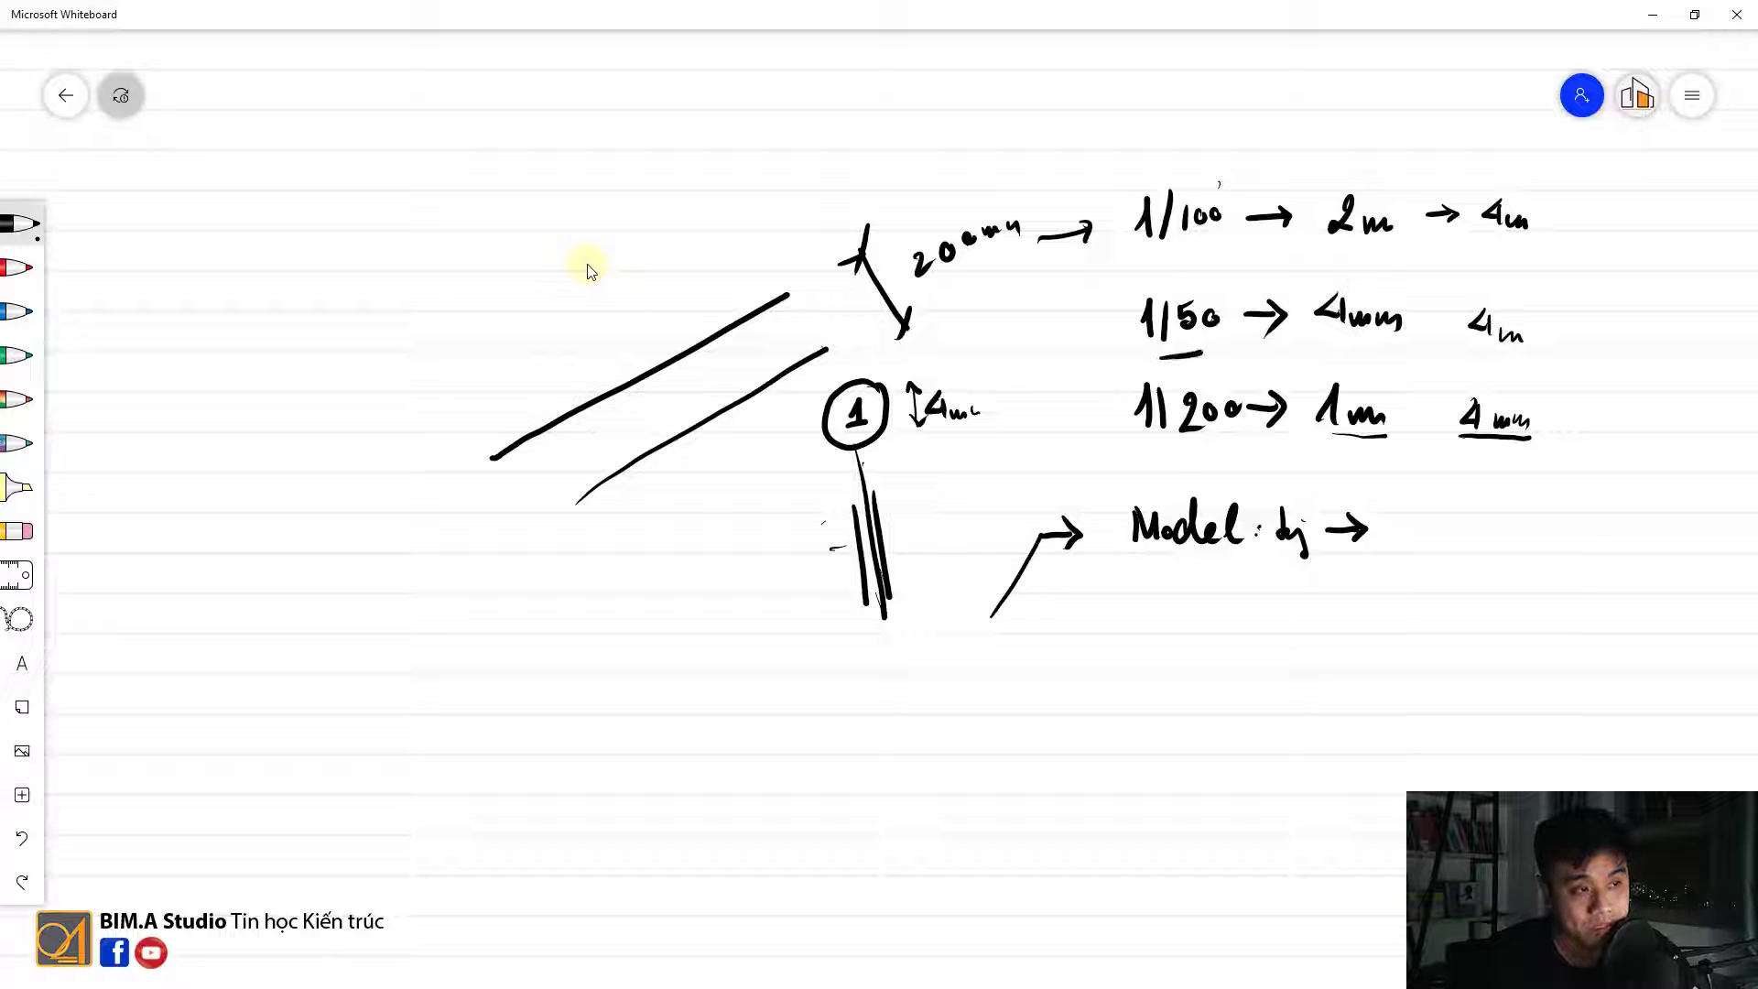
left_click_drag(1150, 453, 1219, 443)
mouse_move(1406, 237)
left_mouse_down()
mouse_move(1392, 174)
mouse_move(1308, 240)
mouse_move(1318, 444)
mouse_move(1410, 366)
left_mouse_up()
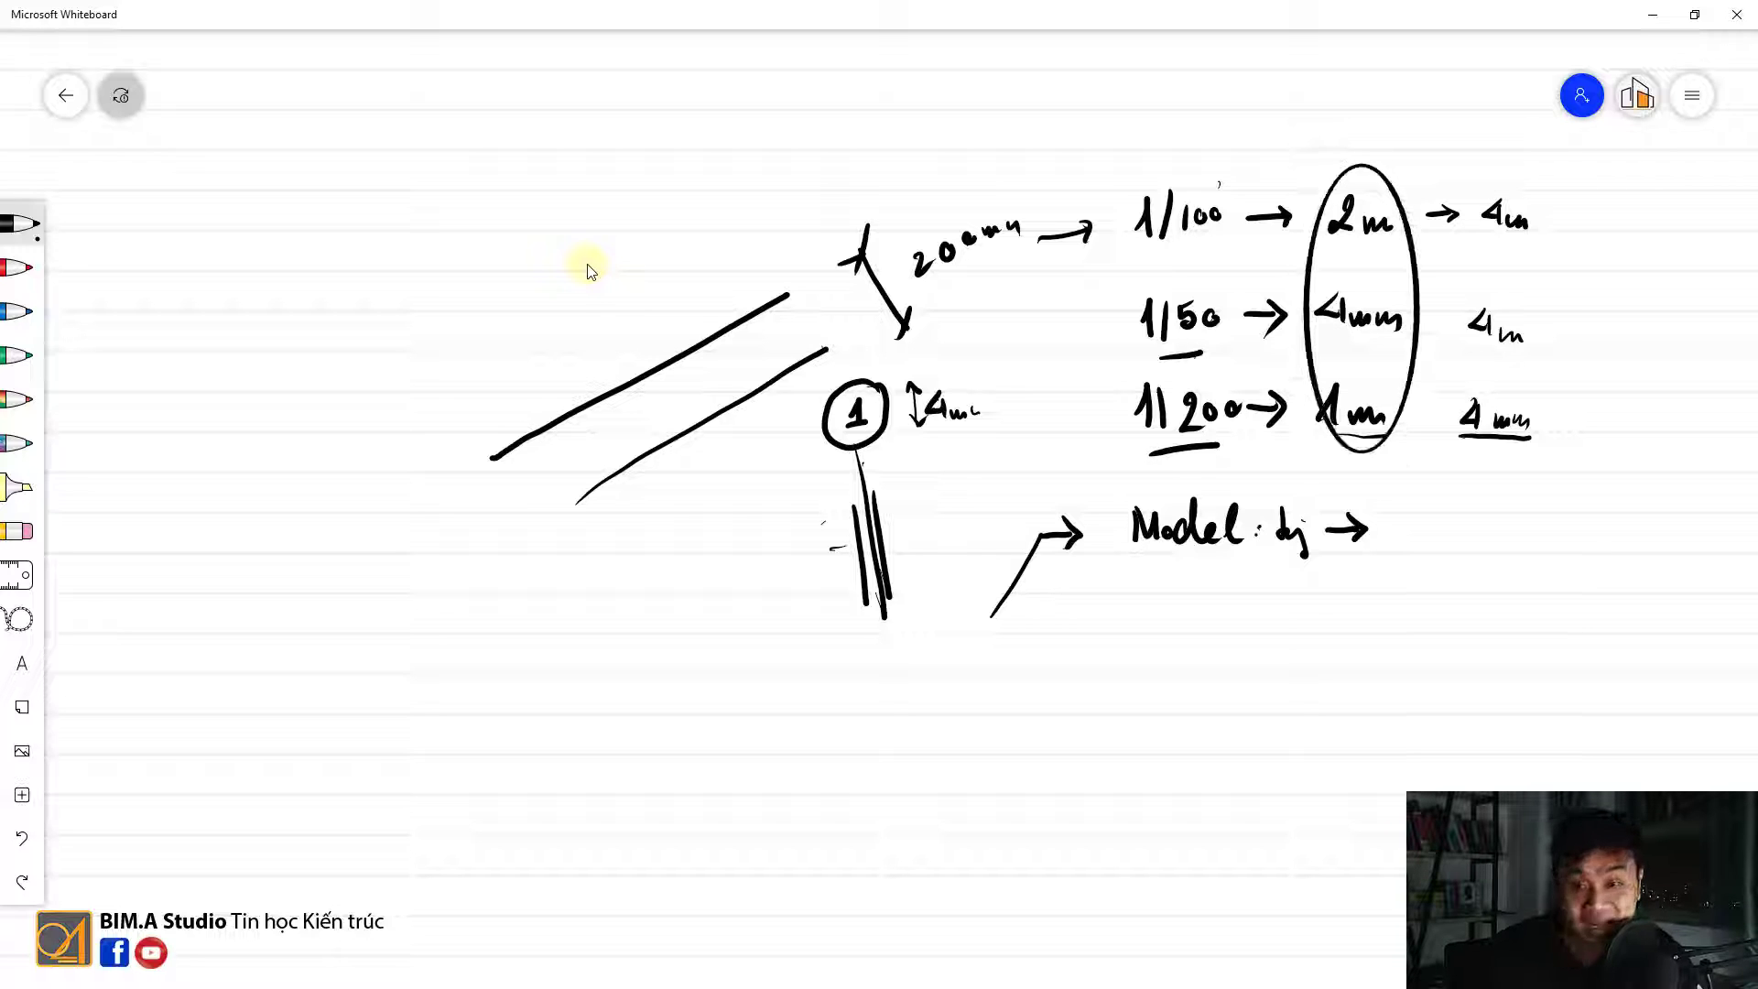
Step: Draw a second labelled branch, write and circle 2.5m, then minimize the whiteboard
mouse_move(993, 617)
left_mouse_down()
mouse_move(1018, 685)
mouse_move(1144, 677)
mouse_move(1172, 698)
left_mouse_up()
mouse_move(1188, 651)
left_mouse_down()
mouse_move(1181, 719)
mouse_move(1215, 695)
left_mouse_up()
mouse_move(1161, 703)
left_mouse_down()
mouse_move(1183, 685)
mouse_move(1346, 673)
left_mouse_up()
mouse_move(1328, 627)
left_mouse_down()
mouse_move(1351, 673)
mouse_move(1371, 670)
mouse_move(1362, 638)
left_mouse_up()
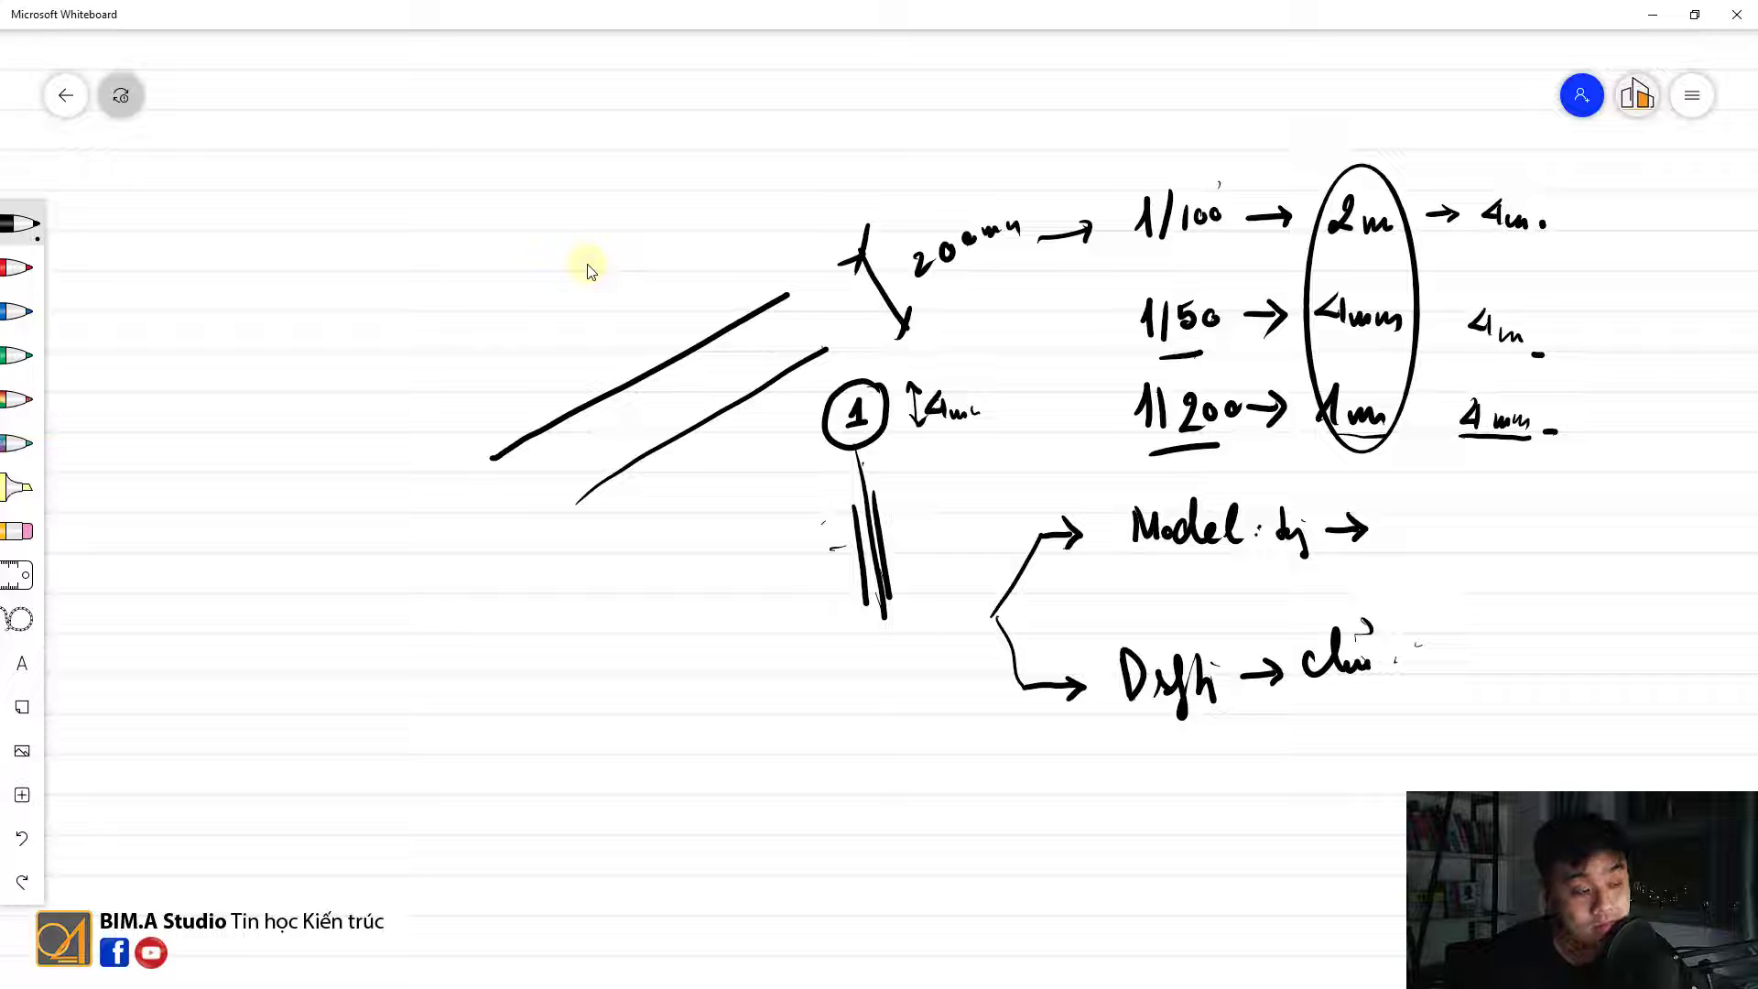
mouse_move(909, 769)
left_mouse_down()
mouse_move(896, 796)
mouse_move(945, 769)
left_mouse_up()
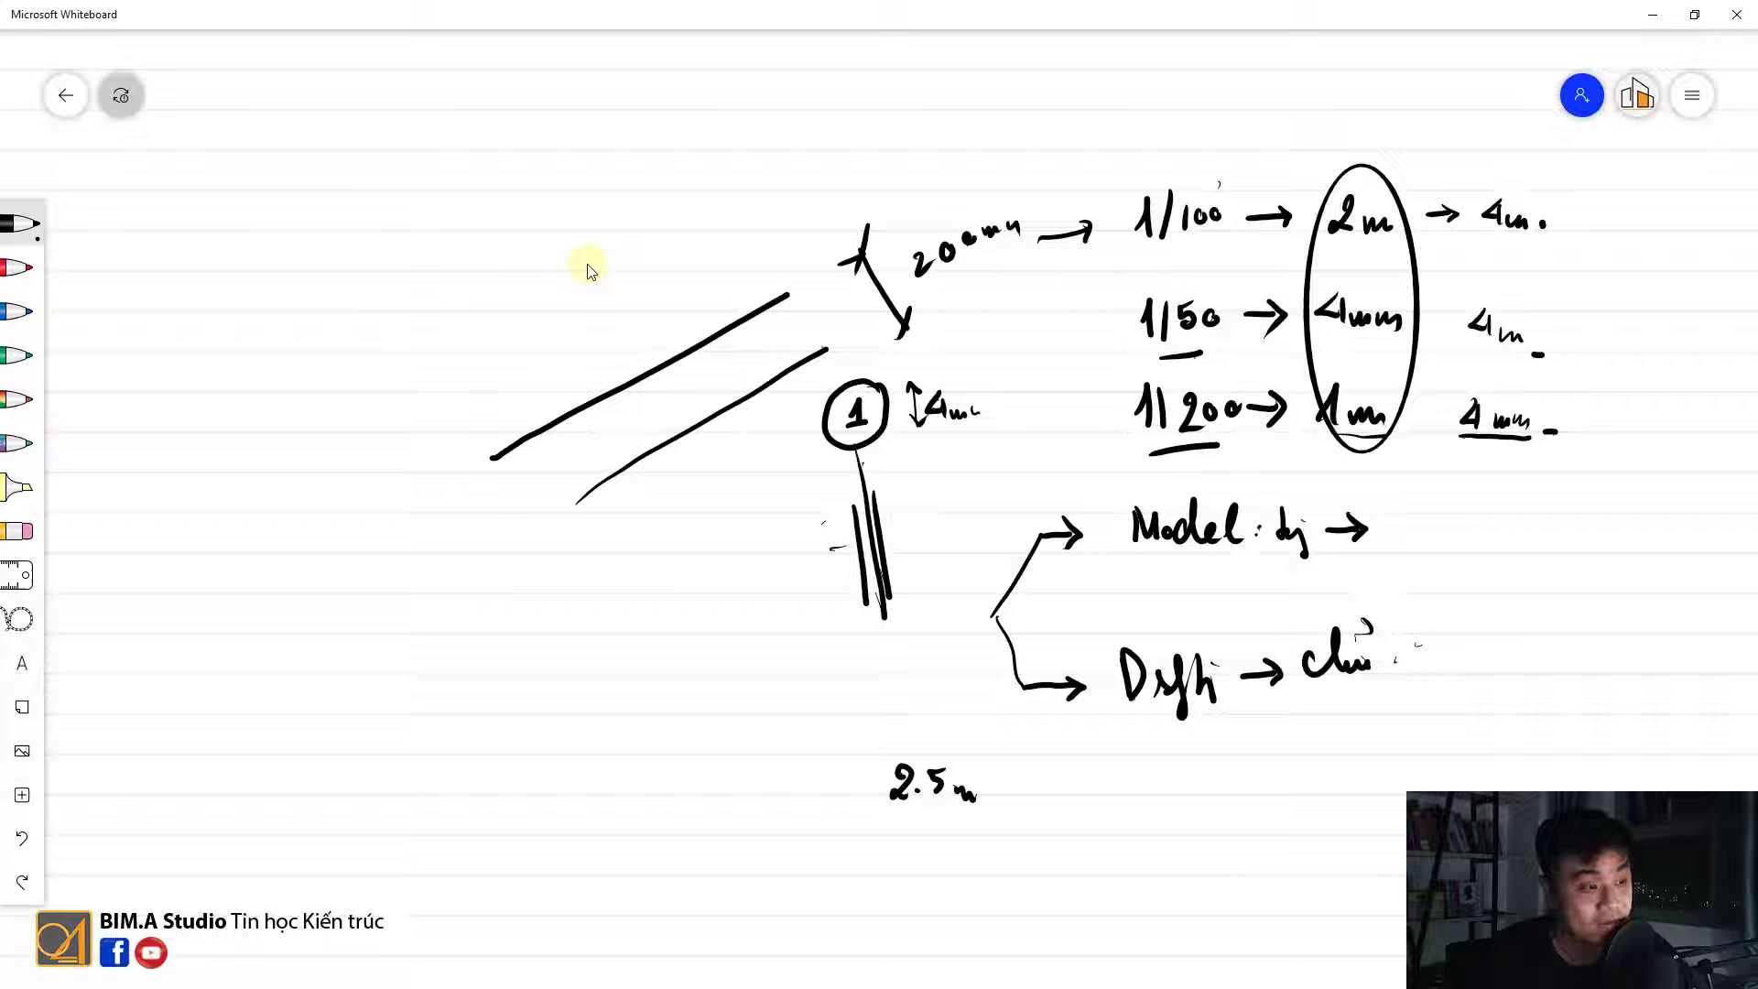
mouse_move(997, 757)
left_mouse_down()
mouse_move(879, 840)
mouse_move(996, 812)
left_mouse_up()
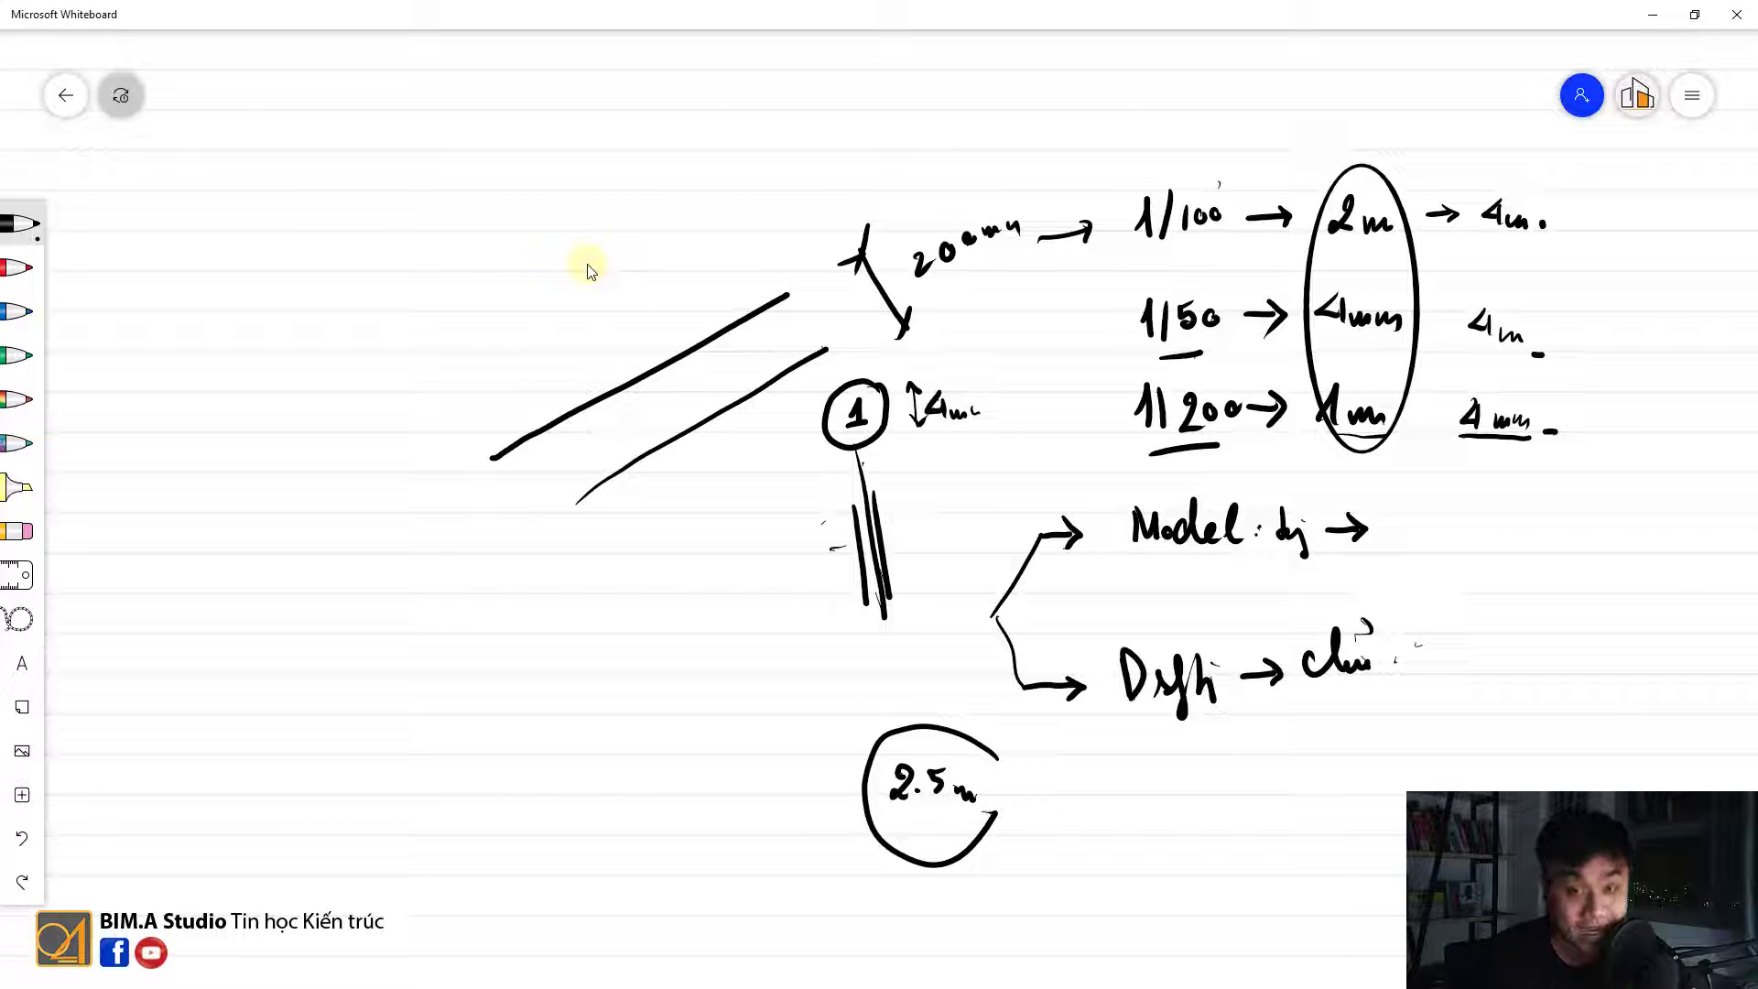
left_click(1653, 15)
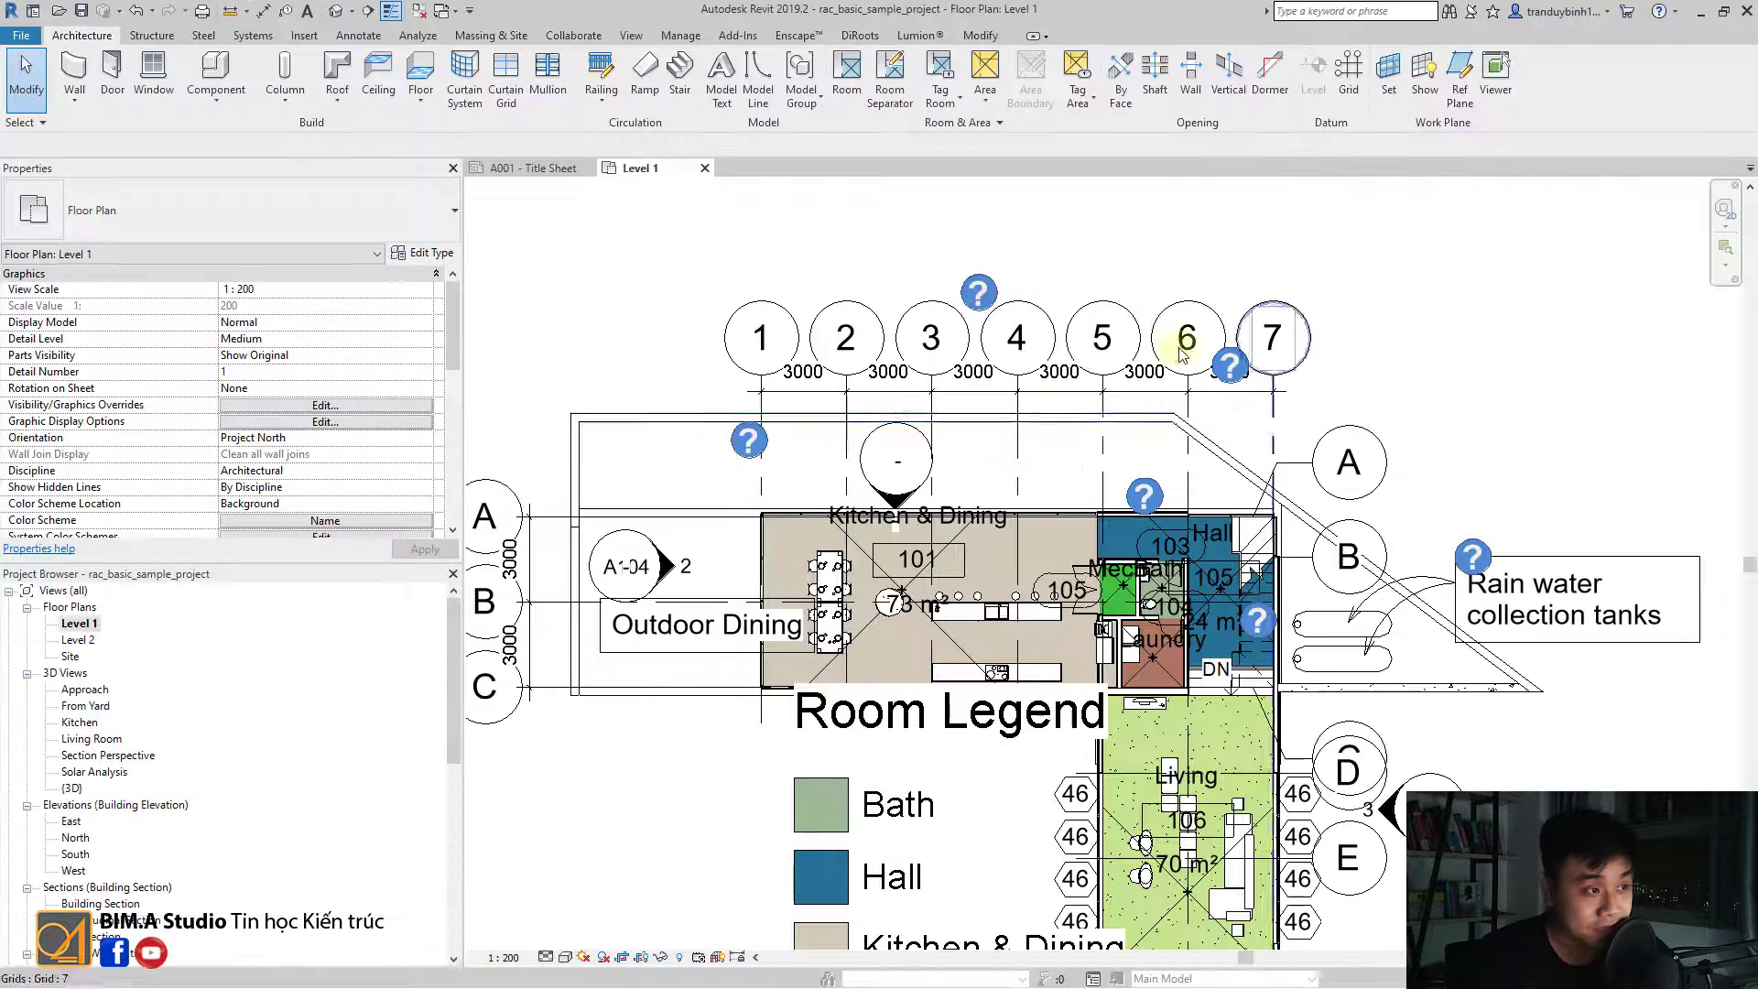
left_click(503, 957)
left_click(526, 835)
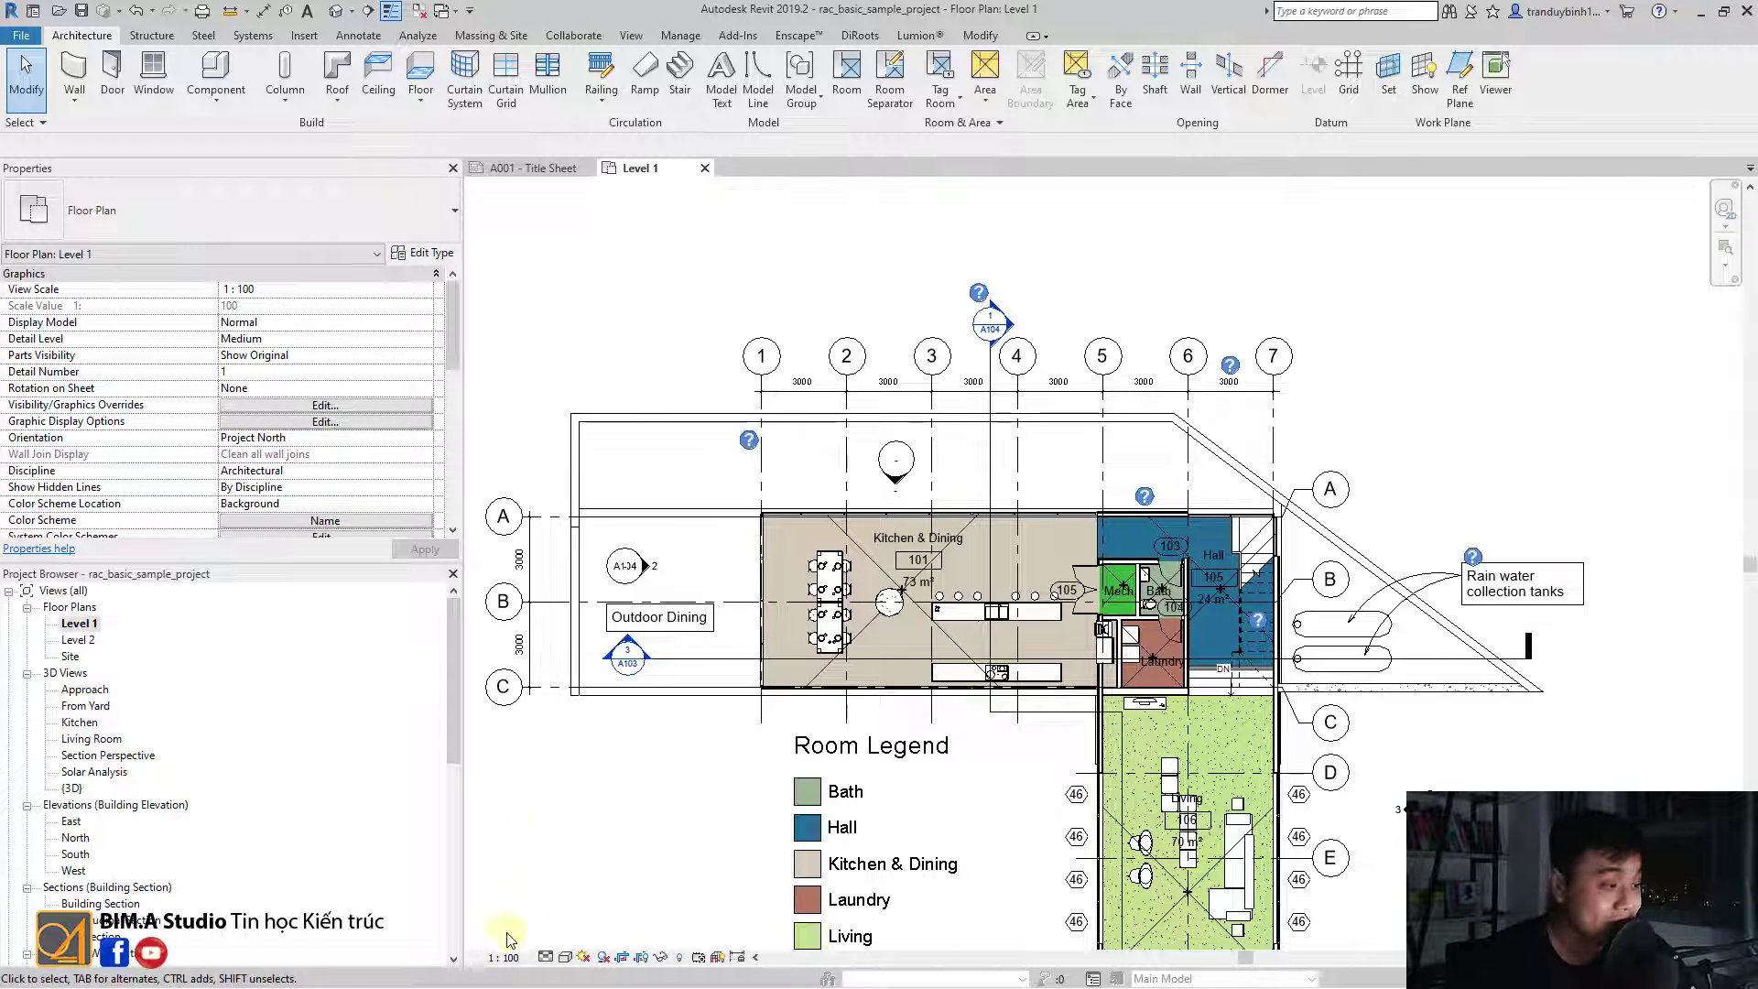
left_click(505, 957)
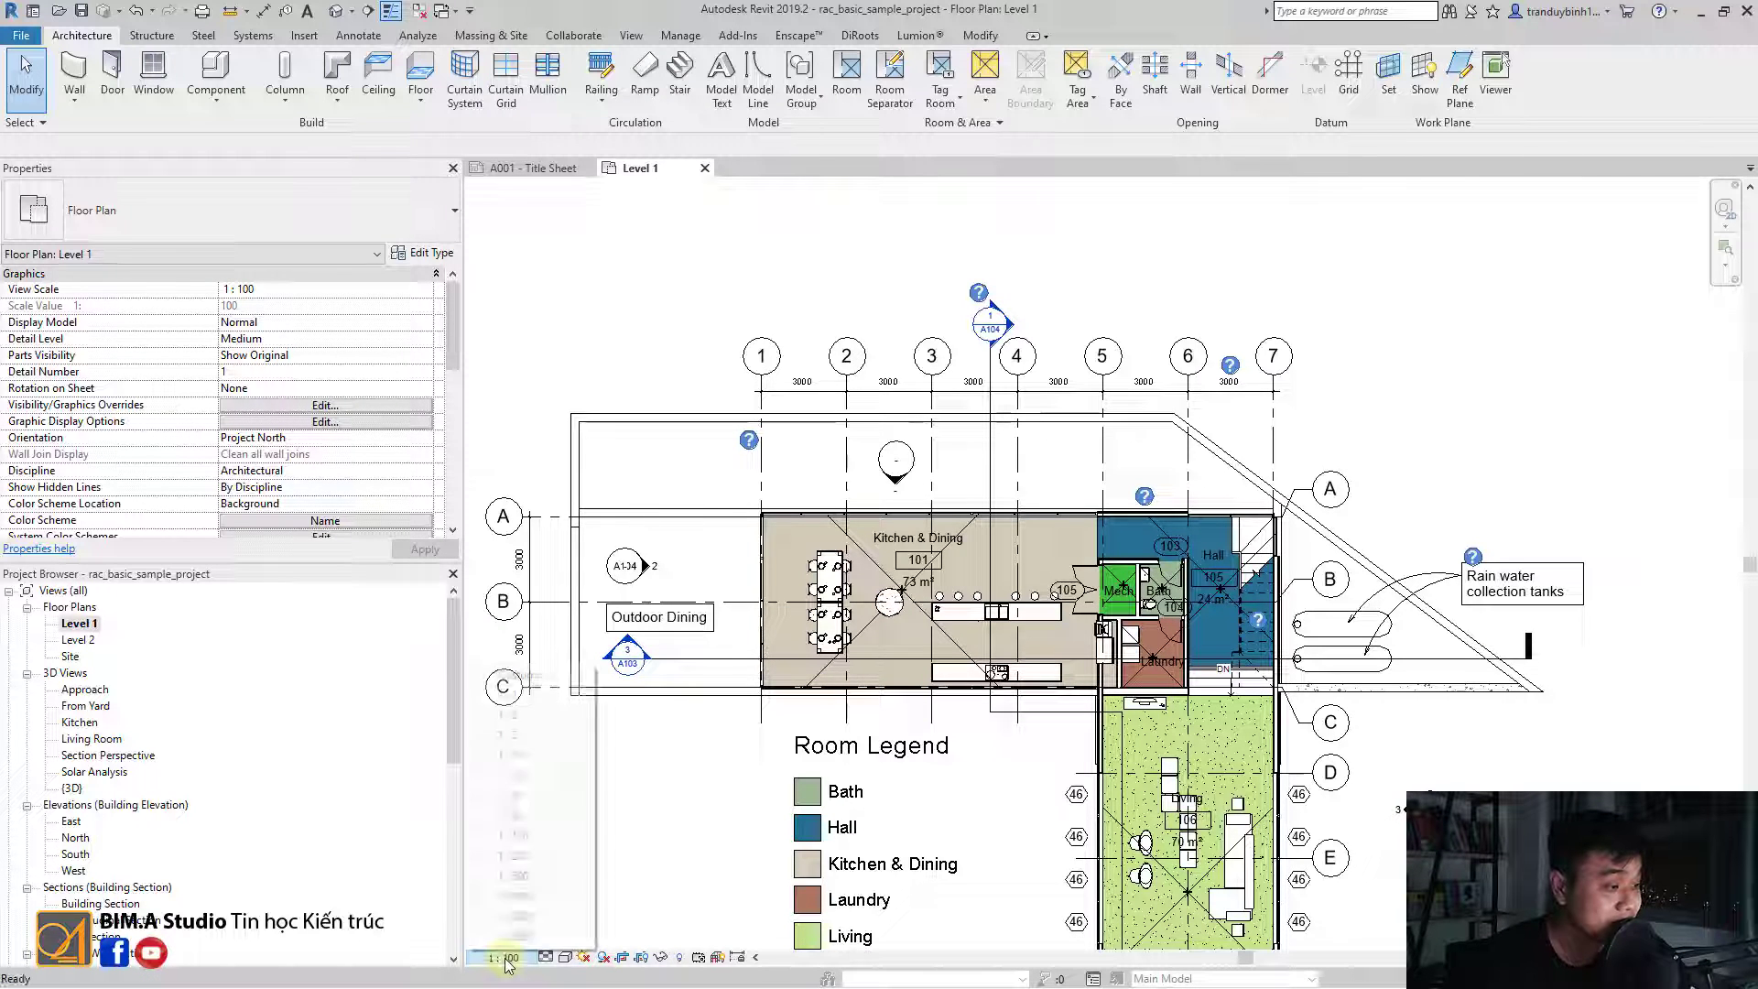
left_click(523, 854)
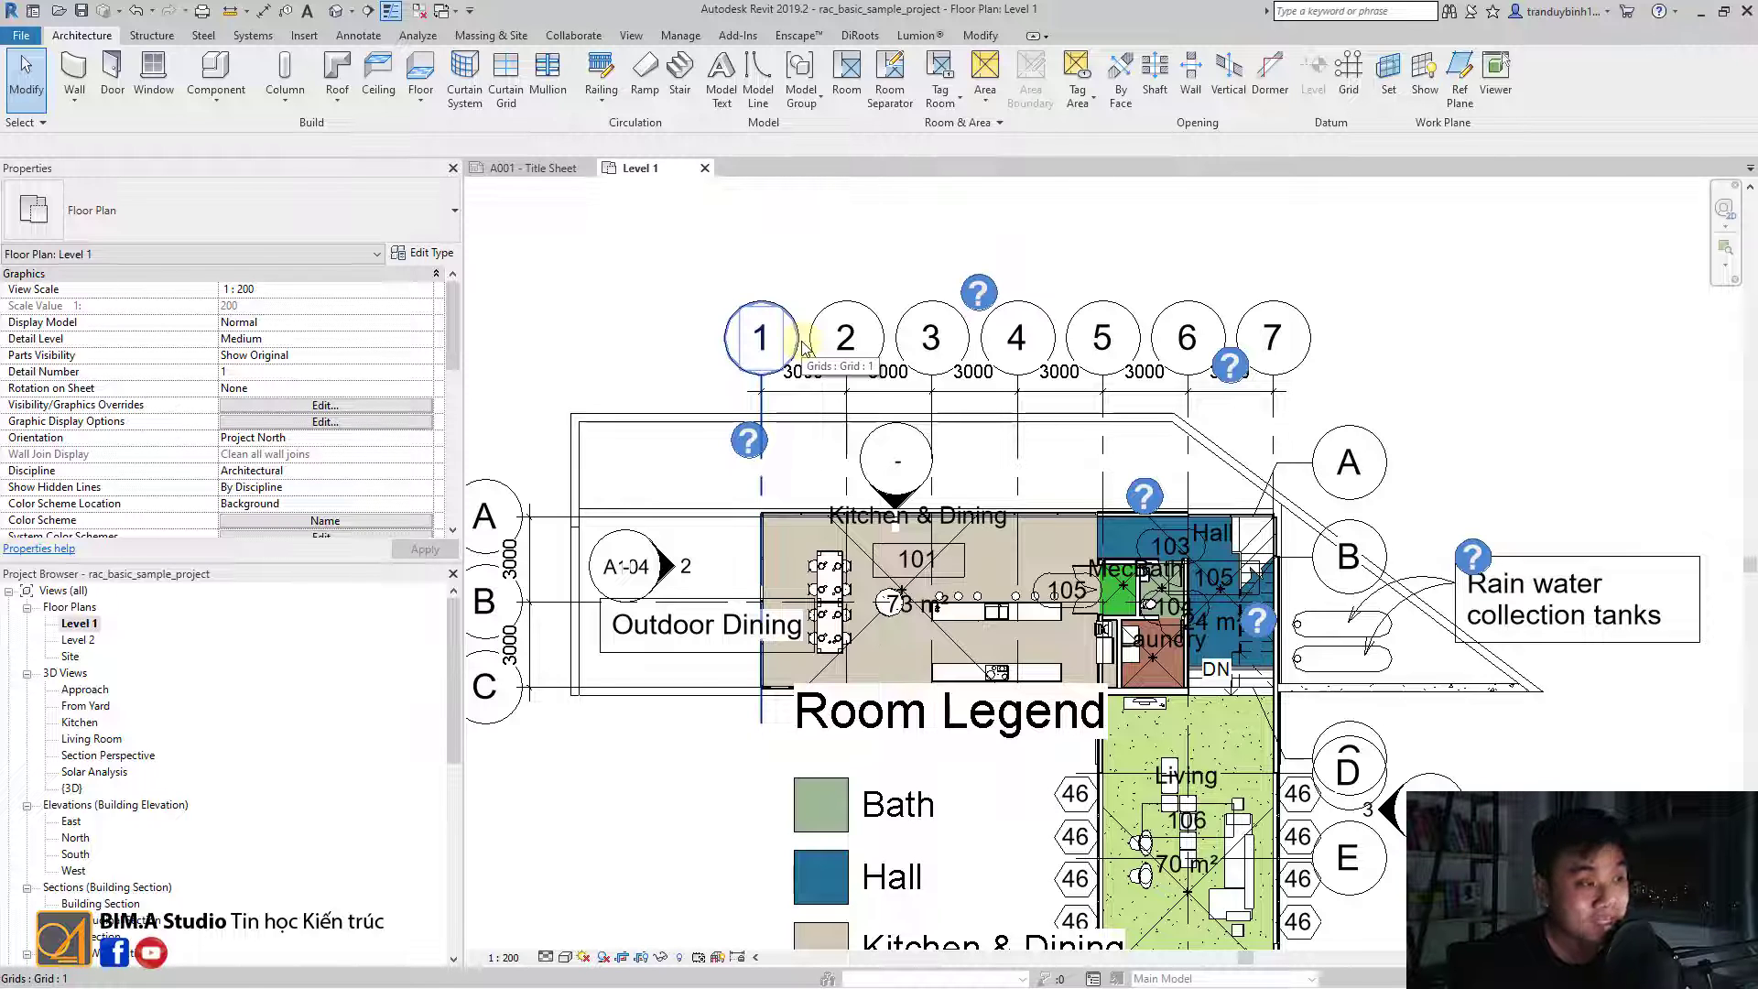
scroll(719, 348, "down", 2)
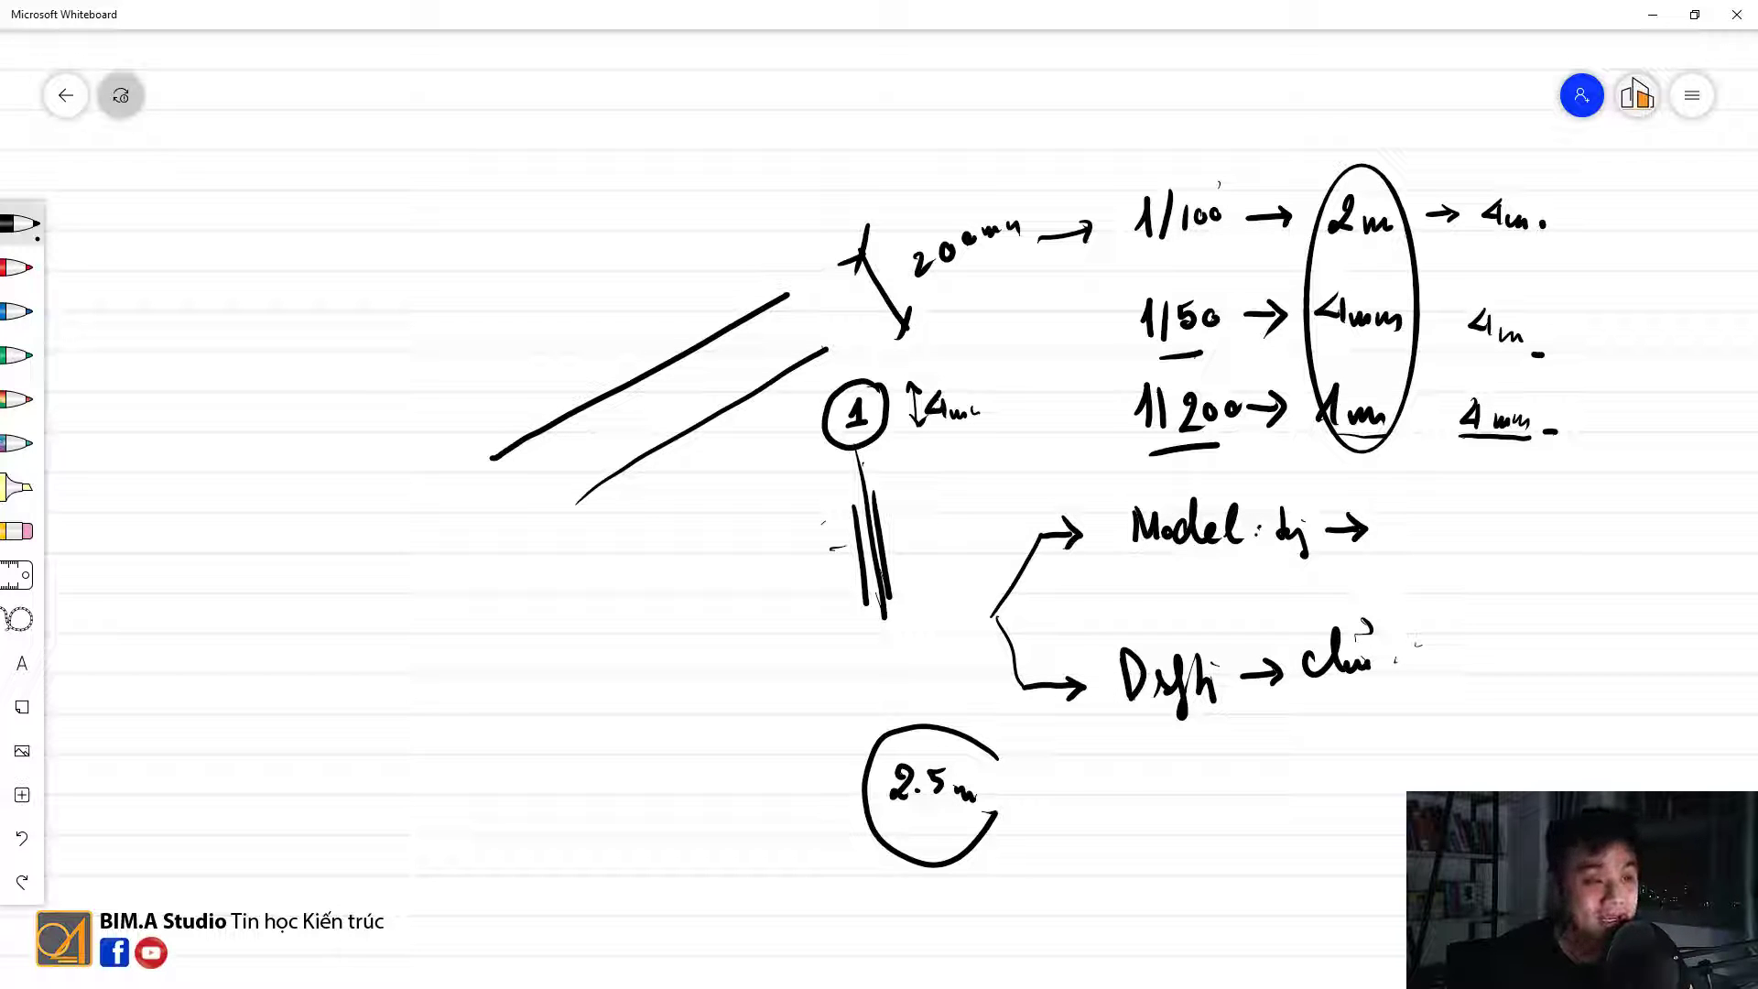
Step: Underline 'Model' and the second branch label on the whiteboard sketch
left_click_drag(1136, 561, 1241, 550)
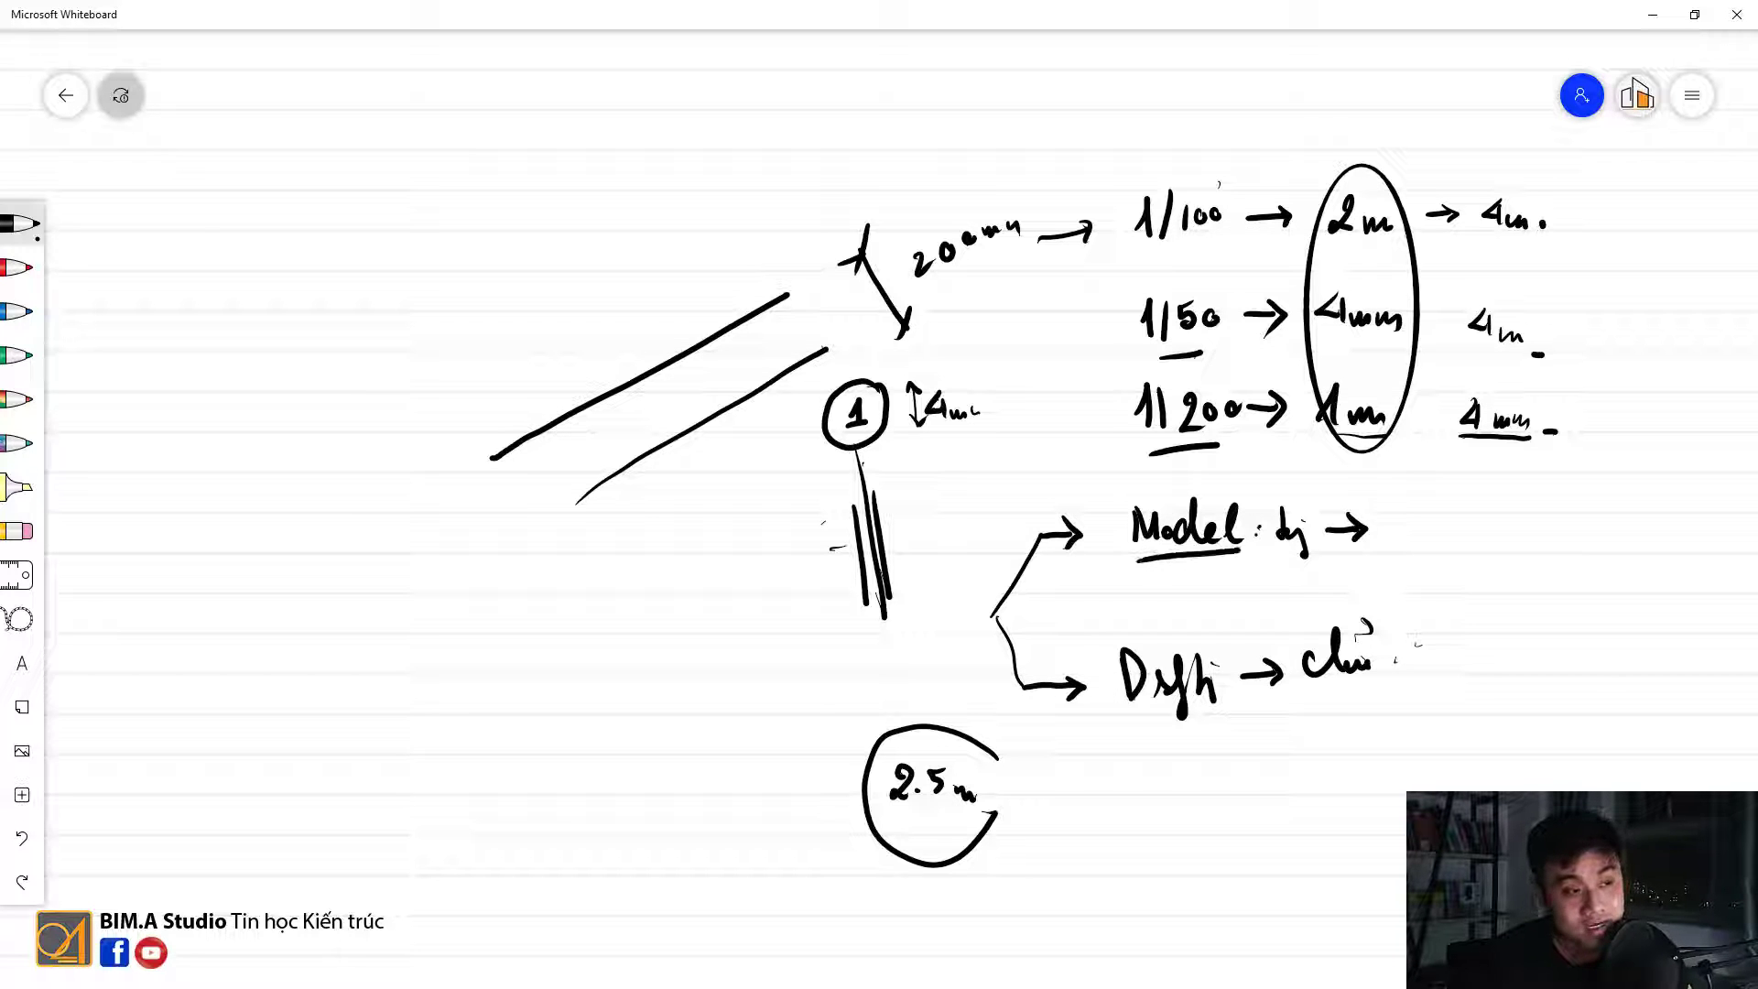
left_click_drag(1138, 719, 1228, 707)
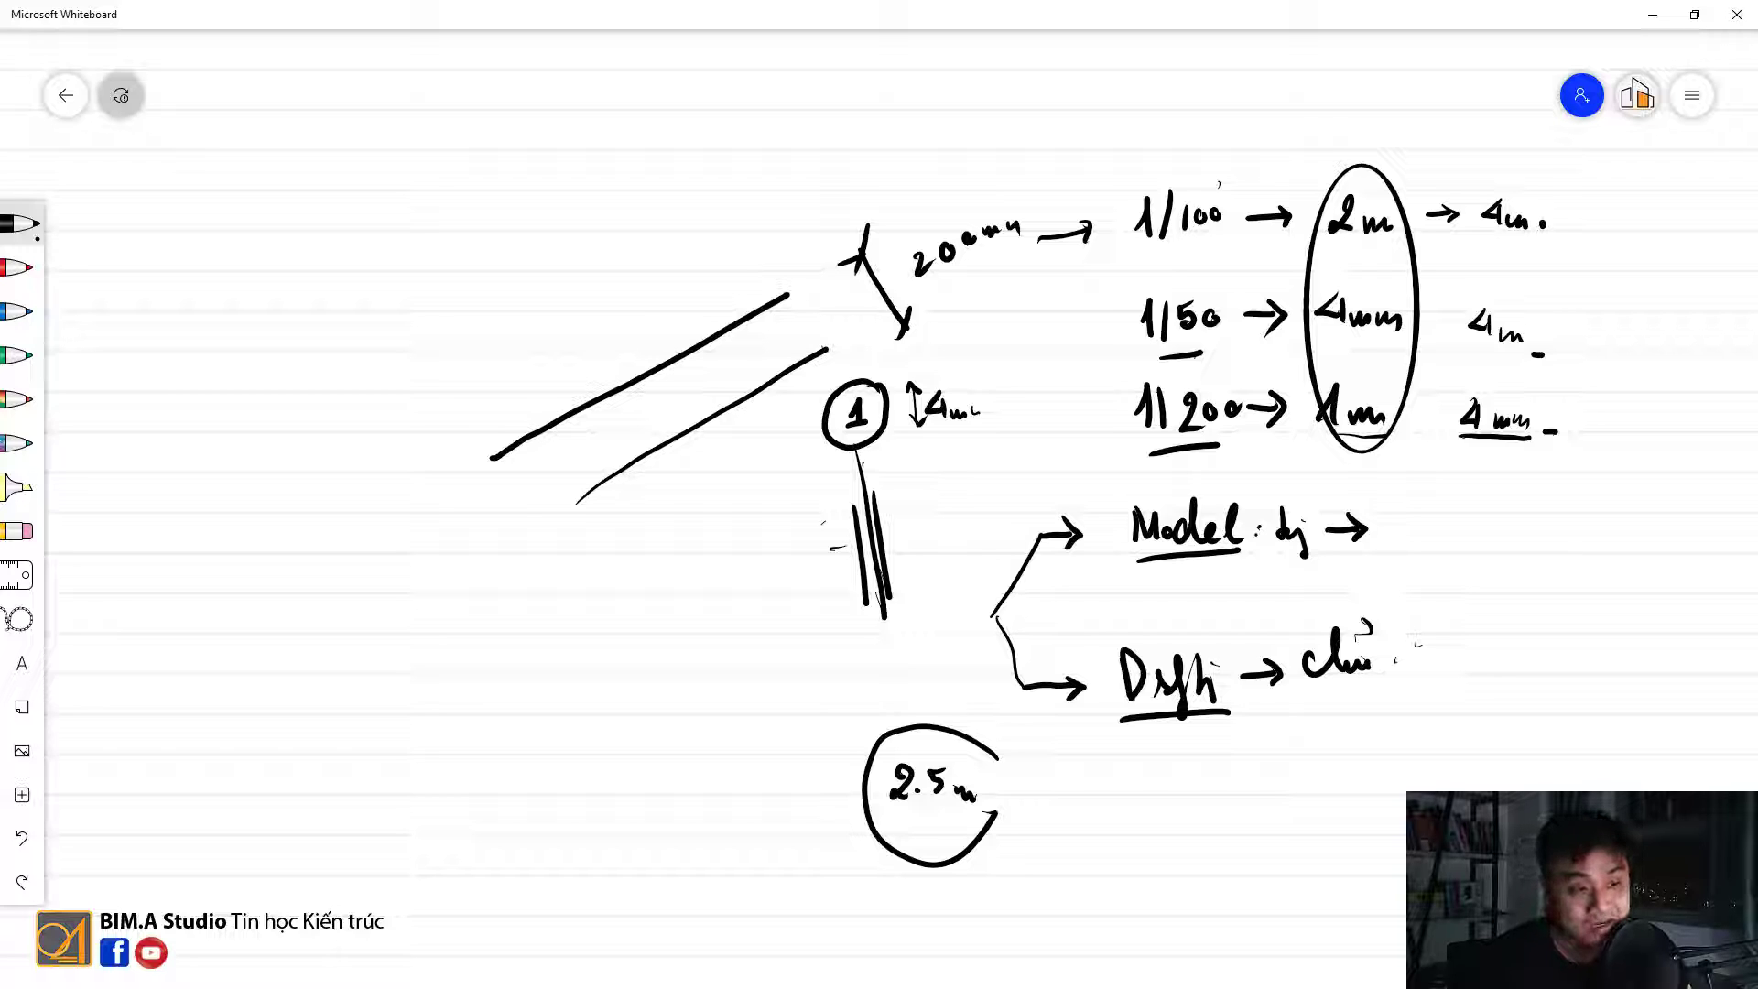